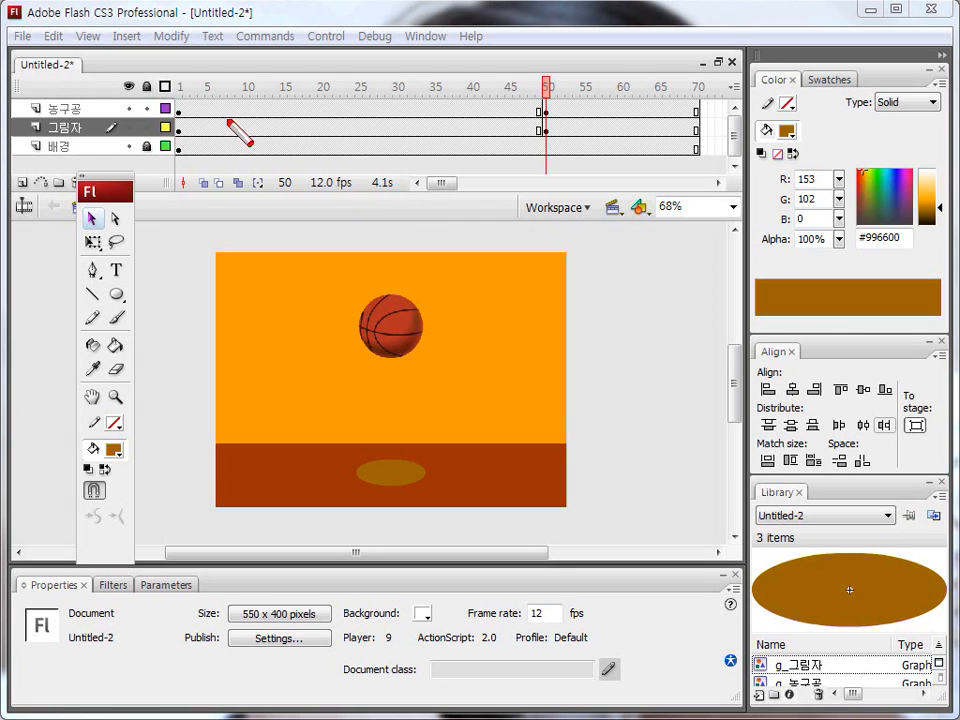
# Compare the basketball and shadow keyframes at frames 1 and 50 on their layers.
pyautogui.moveTo(182, 133); pyautogui.dragTo(189, 103)
pyautogui.moveTo(548, 140)
pyautogui.mouseDown()
pyautogui.moveTo(553, 94)
pyautogui.moveTo(527, 145)
pyautogui.mouseUp()
pyautogui.press('Escape')
pyautogui.click(179, 128)
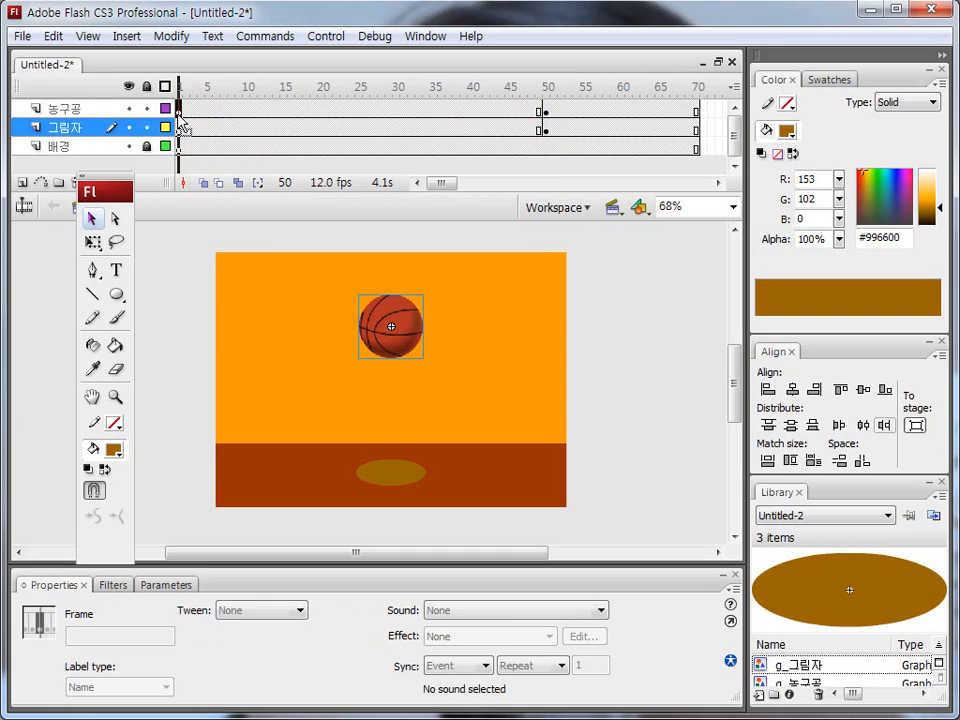
pyautogui.click(179, 111)
pyautogui.click(547, 112)
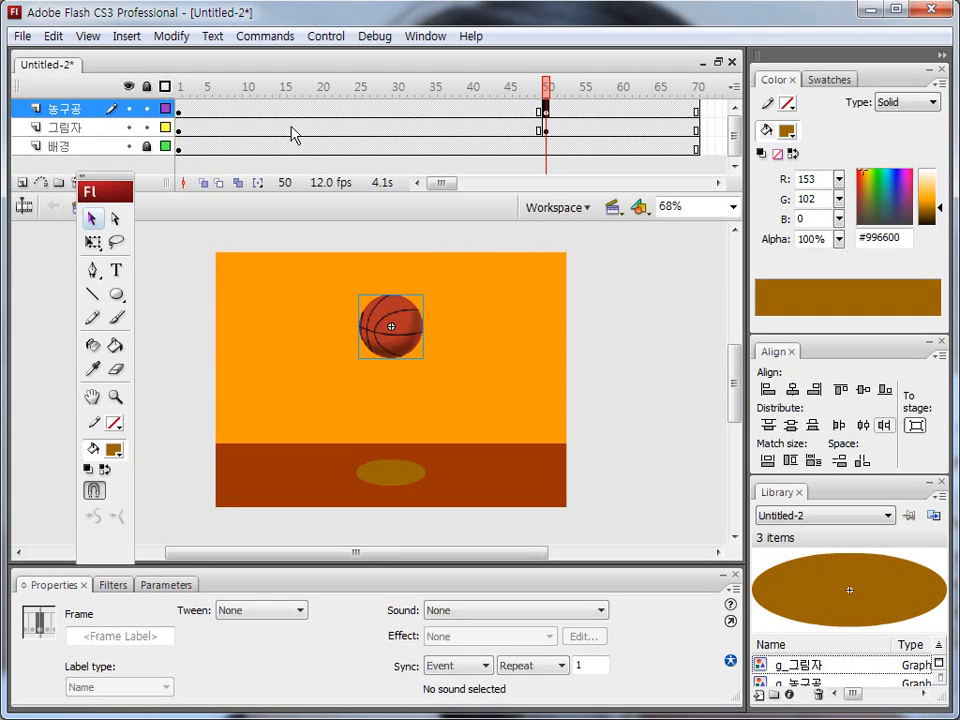
pyautogui.click(179, 112)
pyautogui.click(547, 112)
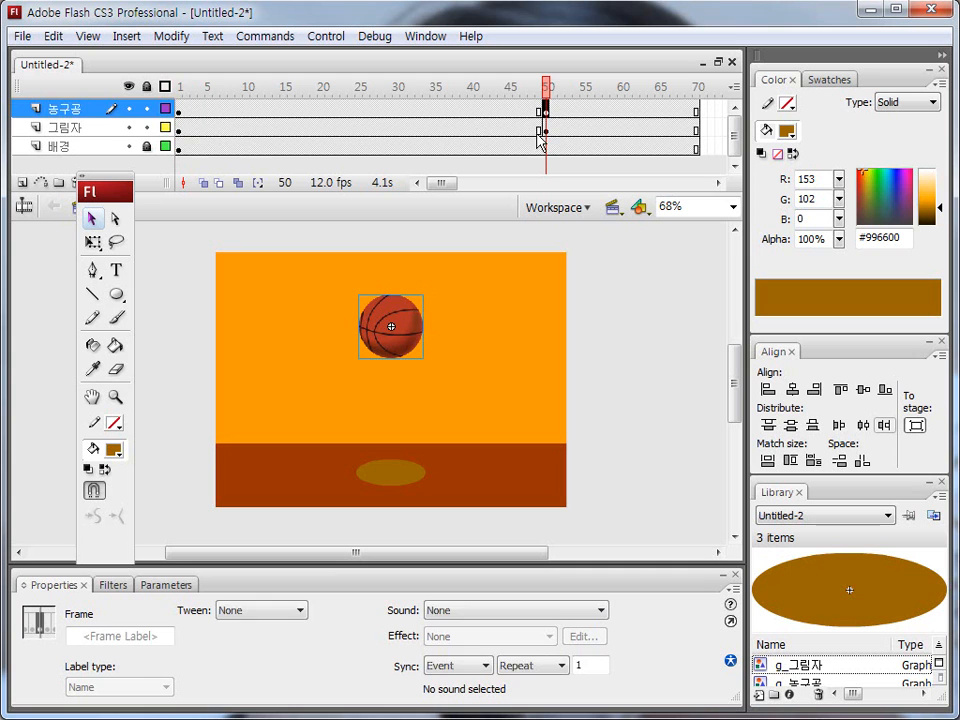
pyautogui.click(179, 129)
# At frame 50 of the basketball layer (농구공), move the ball straight down to about Y 279.
pyautogui.click(546, 109)
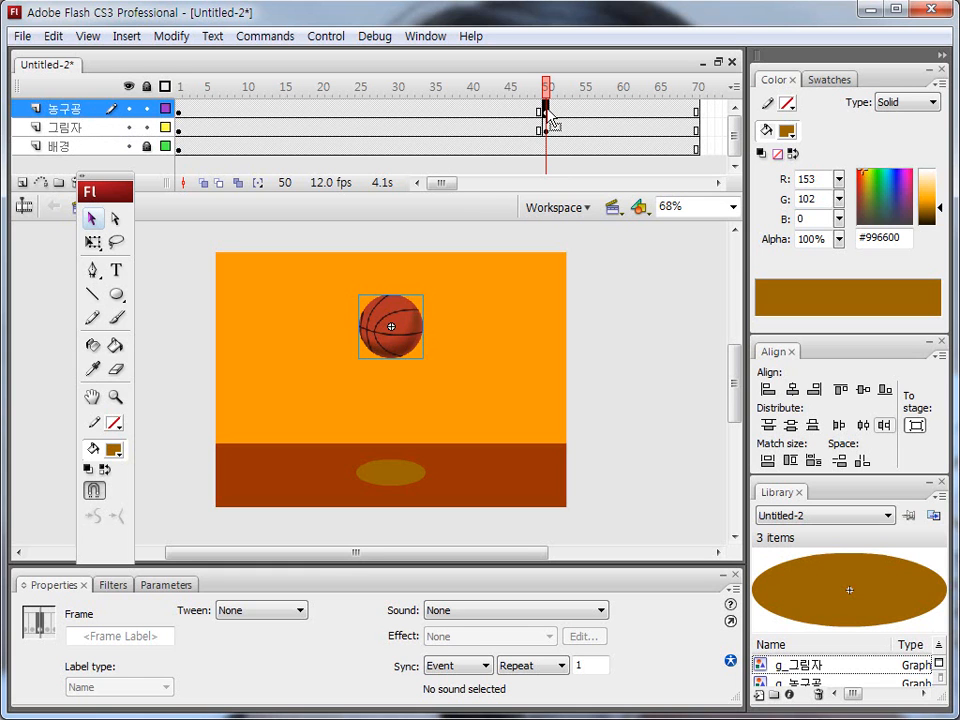
pyautogui.hotkey('ctrl', '2')
pyautogui.moveTo(408, 374)
pyautogui.mouseDown()
pyautogui.moveTo(380, 297)
pyautogui.moveTo(426, 326)
pyautogui.moveTo(407, 386)
pyautogui.mouseUp()
pyautogui.press('Escape')
pyautogui.hotkey('ctrl', '2')
pyautogui.moveTo(94, 218)
pyautogui.mouseDown()
pyautogui.moveTo(86, 210)
pyautogui.moveTo(96, 226)
pyautogui.mouseUp()
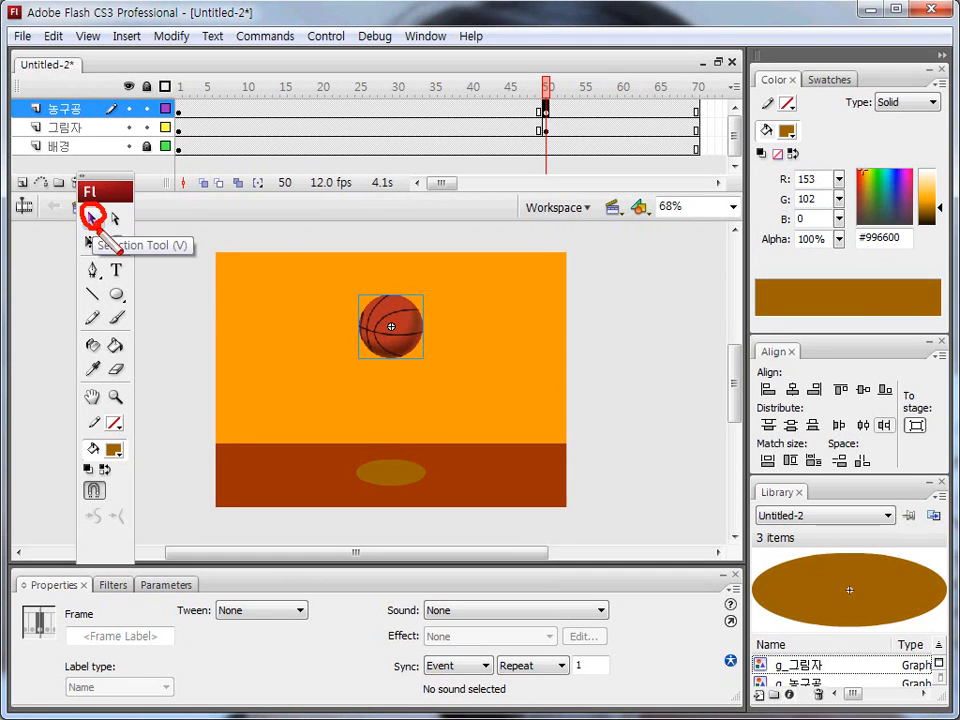
pyautogui.press('Escape')
pyautogui.click(388, 333)
pyautogui.moveTo(385, 328); pyautogui.dragTo(391, 431)
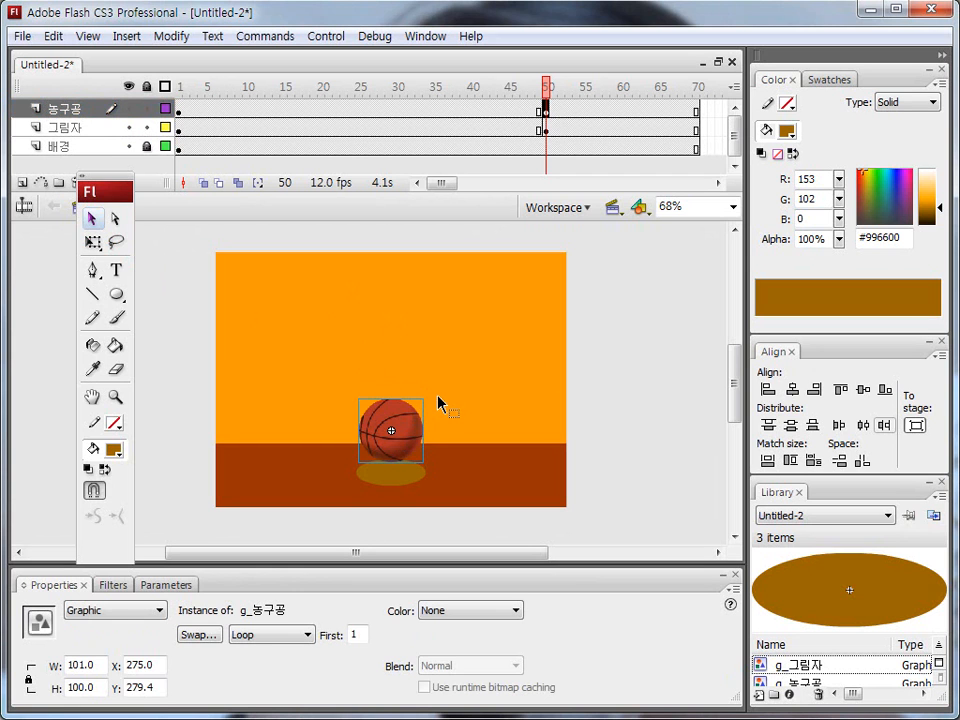
# Nudge the basketball at frame 50 further down onto its shadow, to about Y 295.3.
pyautogui.press('Down')
pyautogui.press('Down')
pyautogui.press('Down')
pyautogui.press('Down')
pyautogui.press('Down')
pyautogui.press('Down')
pyautogui.press('Down')
pyautogui.press('Down')
pyautogui.press('Down')
pyautogui.press('Down')
pyautogui.press('Down')
pyautogui.press('Down')
pyautogui.press('Down')
pyautogui.press('Down')
pyautogui.press('Down')
pyautogui.press('Down')
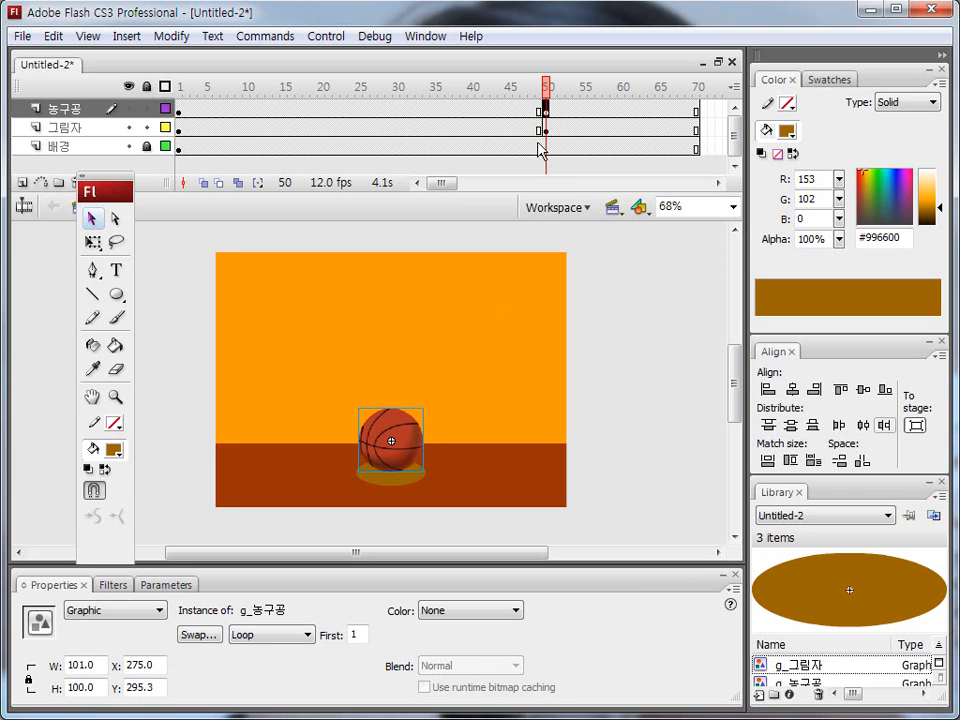
# Compare the ball's position relative to its shadow at frame 1 and frame 50.
pyautogui.click(182, 94)
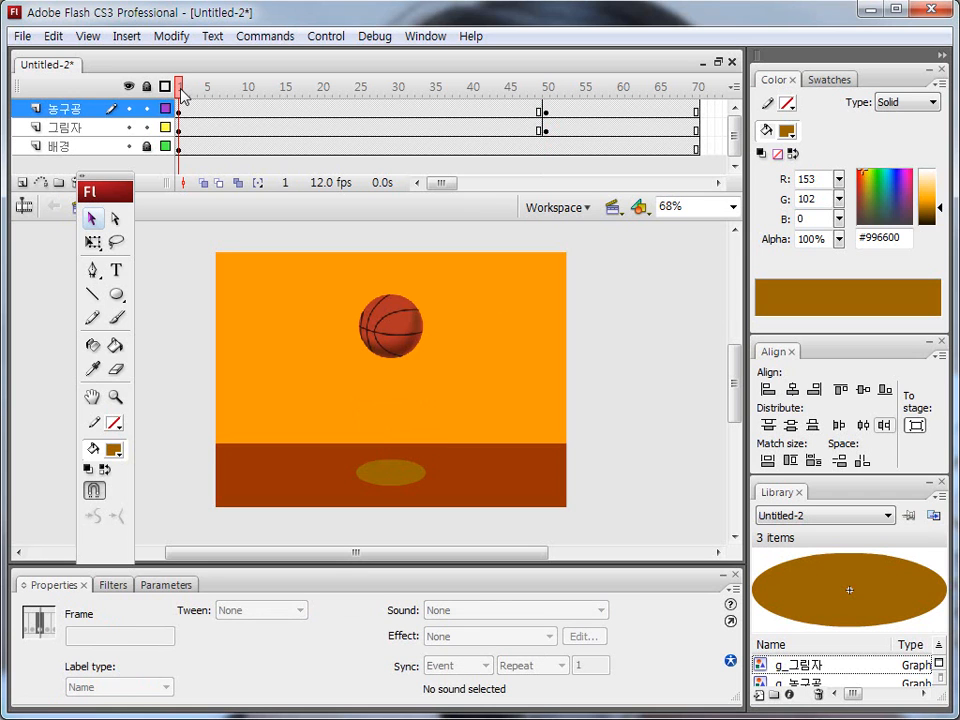
pyautogui.moveTo(182, 92)
pyautogui.mouseDown()
pyautogui.moveTo(555, 105)
pyautogui.moveTo(179, 115)
pyautogui.mouseUp()
pyautogui.moveTo(386, 437); pyautogui.dragTo(383, 368)
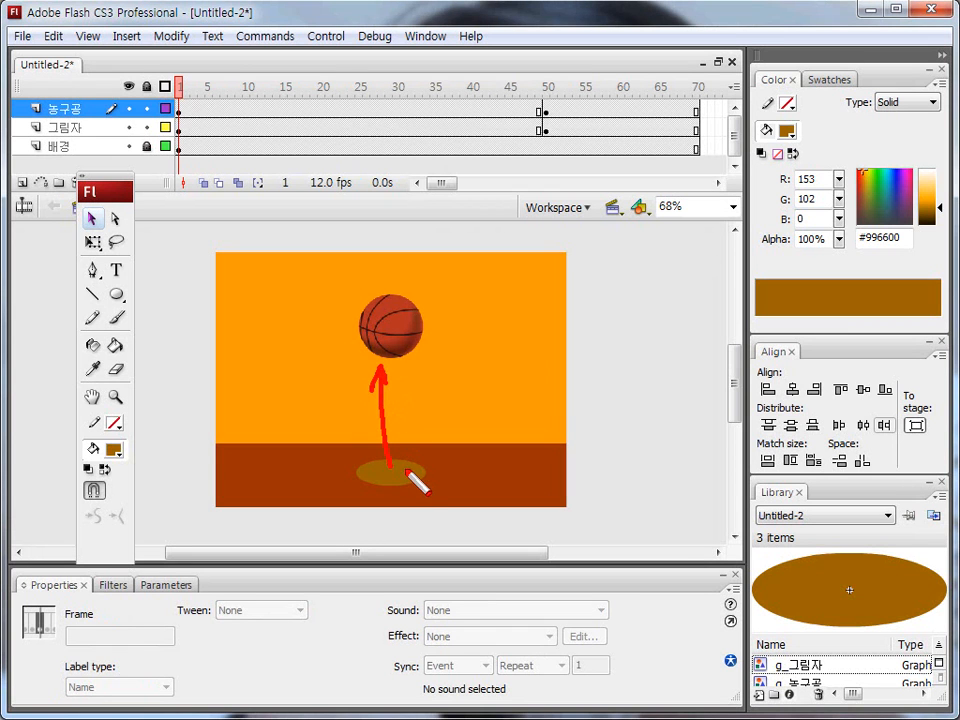
pyautogui.moveTo(393, 465); pyautogui.dragTo(394, 462)
pyautogui.moveTo(393, 50)
pyautogui.mouseDown()
pyautogui.moveTo(396, 100)
pyautogui.moveTo(420, 105)
pyautogui.moveTo(398, 108)
pyautogui.moveTo(390, 232)
pyautogui.moveTo(411, 216)
pyautogui.mouseUp()
pyautogui.moveTo(390, 449); pyautogui.dragTo(397, 461)
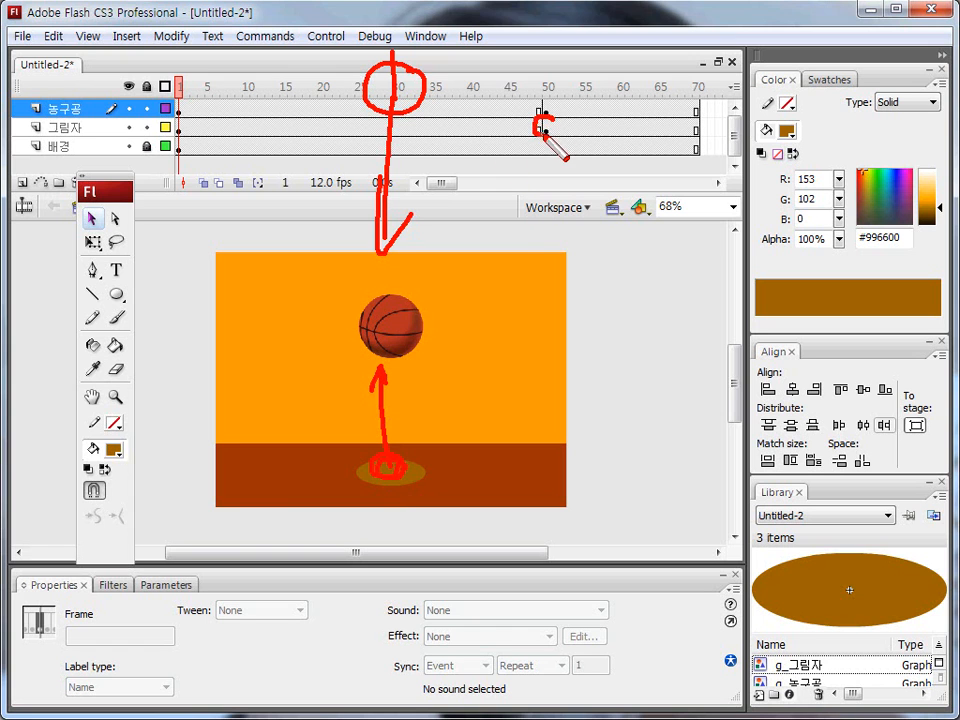
pyautogui.press('Escape')
pyautogui.click(546, 128)
pyautogui.hotkey('ctrl', '2')
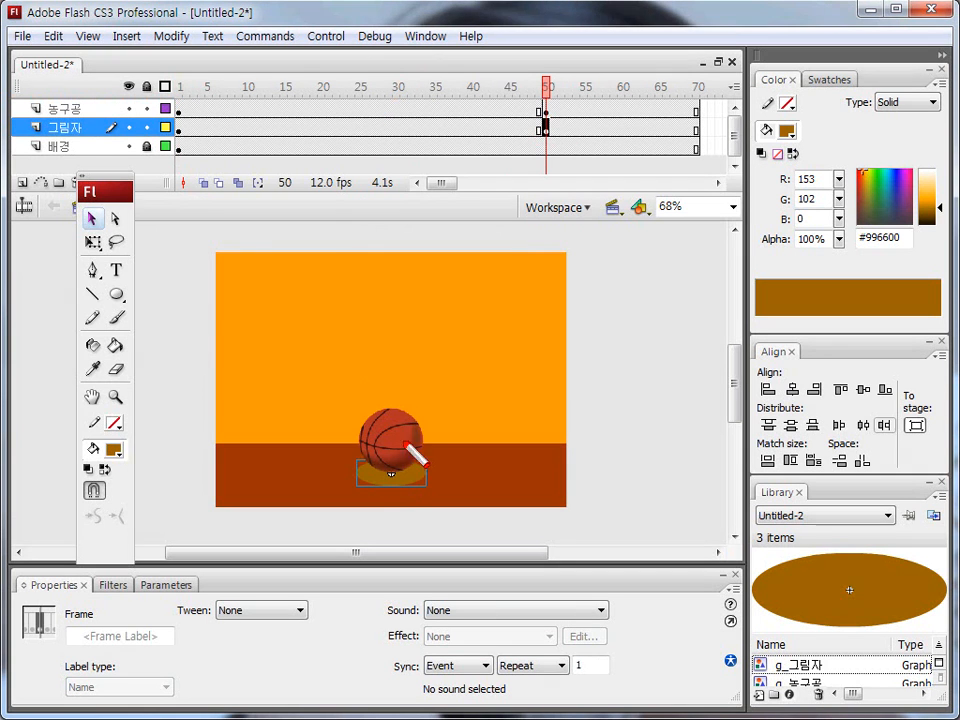
pyautogui.moveTo(392, 474)
pyautogui.mouseDown()
pyautogui.moveTo(363, 494)
pyautogui.moveTo(393, 500)
pyautogui.moveTo(427, 493)
pyautogui.moveTo(391, 478)
pyautogui.mouseUp()
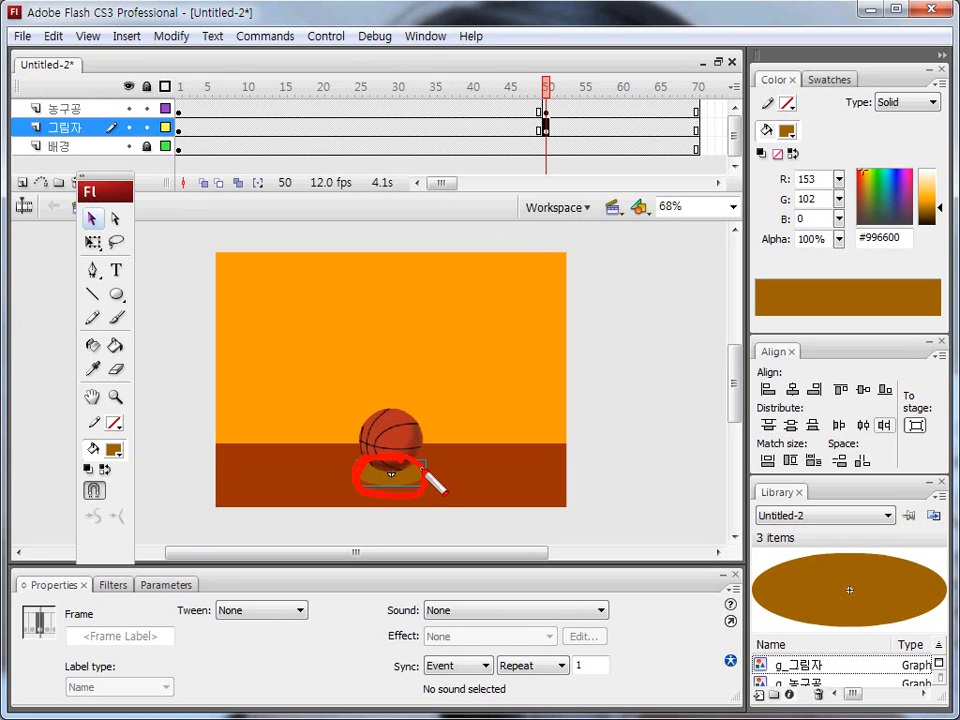
# At frame 1 of the shadow layer (그림자), shrink the shadow around its centre to roughly half size with Free Transform.
pyautogui.press('Escape')
pyautogui.click(180, 128)
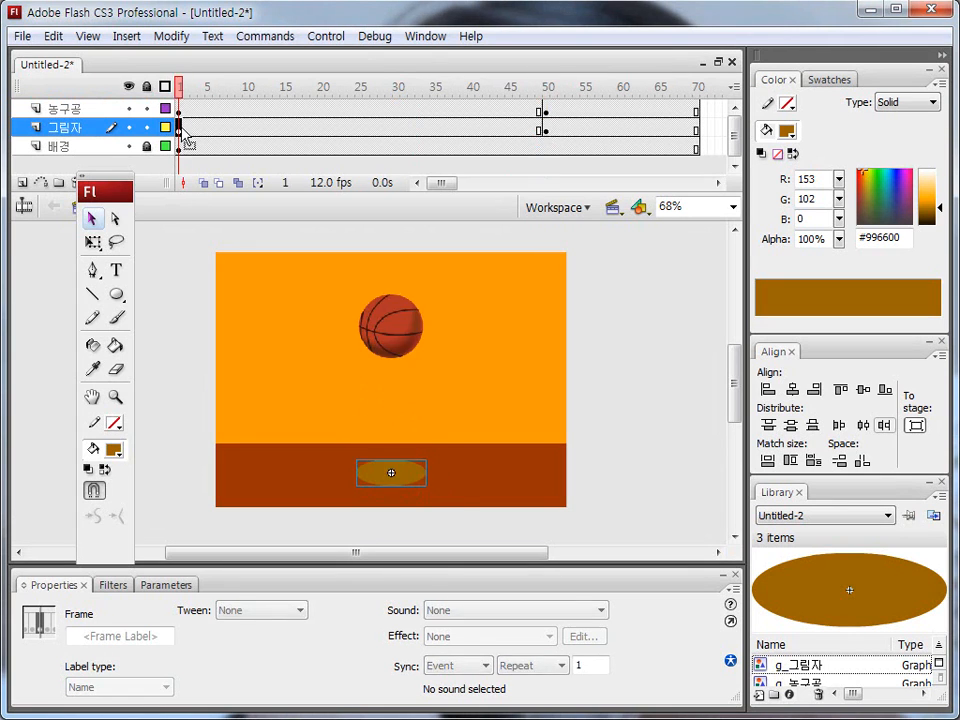
pyautogui.hotkey('ctrl', '2')
pyautogui.moveTo(111, 268)
pyautogui.mouseDown()
pyautogui.moveTo(80, 252)
pyautogui.moveTo(118, 258)
pyautogui.mouseUp()
pyautogui.press('Escape')
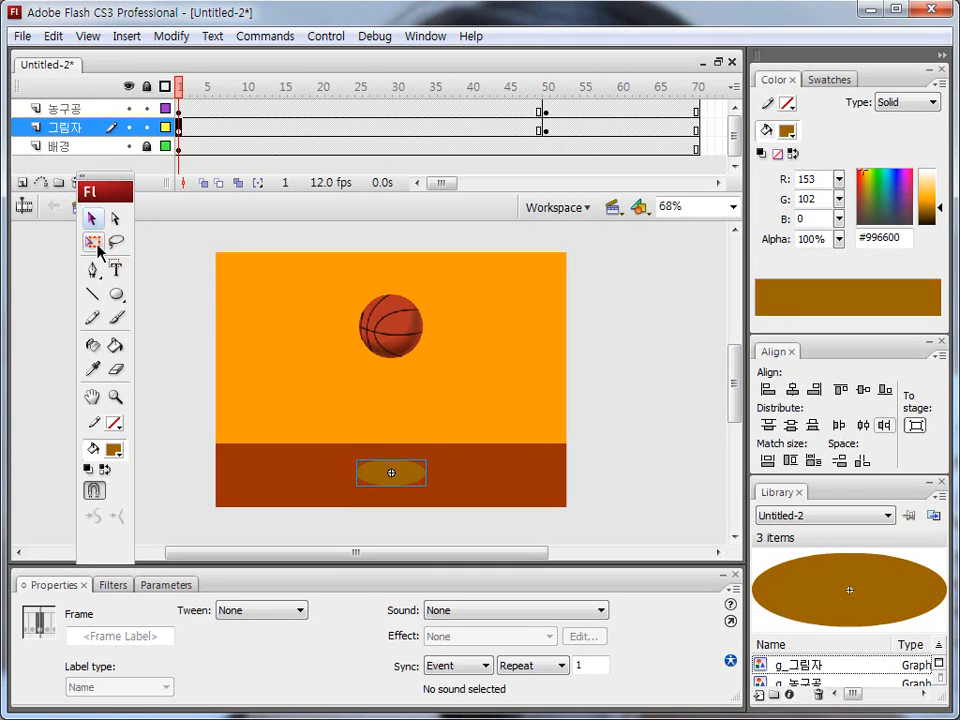
pyautogui.click(93, 243)
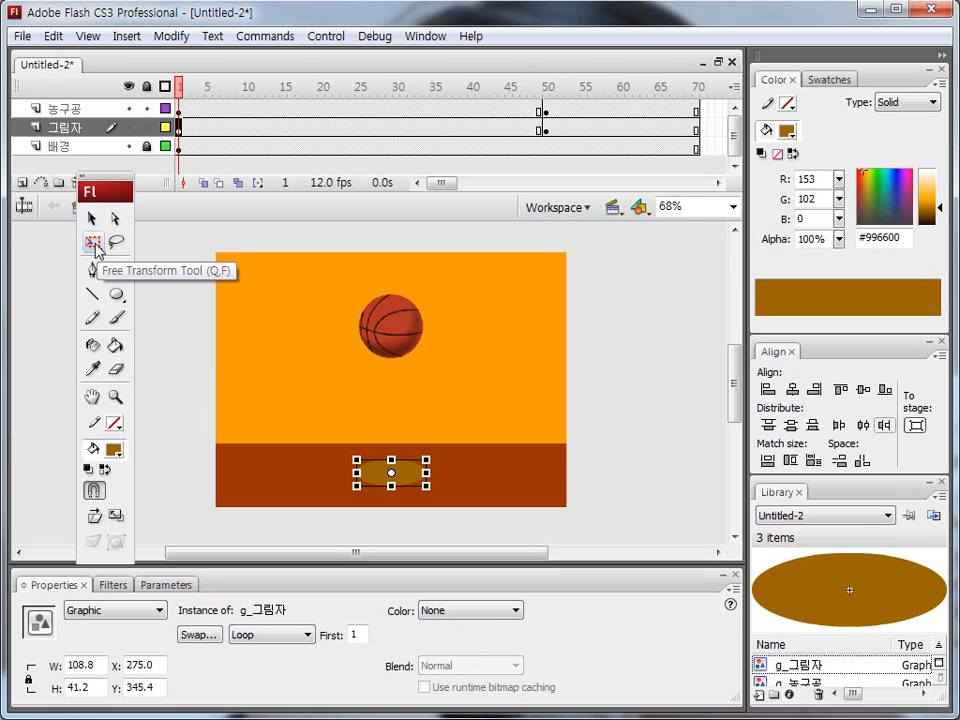
pyautogui.moveTo(428, 486); pyautogui.dragTo(409, 480)
pyautogui.click(180, 90)
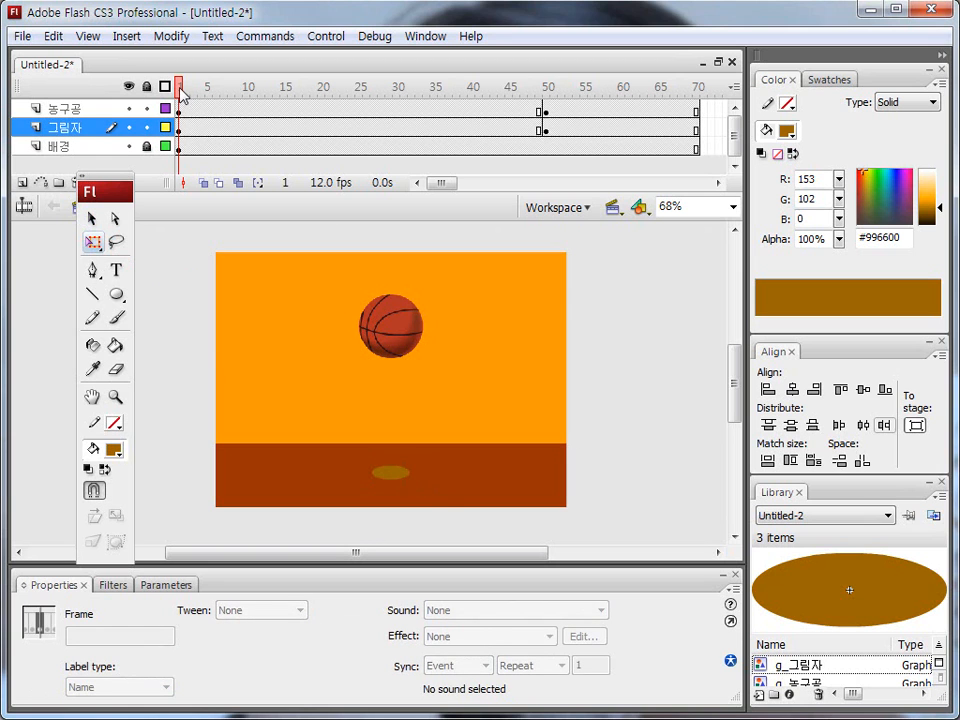
# Compare the ball and shadow at frame 1 with those at frame 50, returning to the Selection tool.
pyautogui.moveTo(410, 488)
pyautogui.mouseDown()
pyautogui.moveTo(378, 486)
pyautogui.moveTo(370, 459)
pyautogui.moveTo(407, 489)
pyautogui.mouseUp()
pyautogui.moveTo(405, 298)
pyautogui.mouseDown()
pyautogui.moveTo(356, 321)
pyautogui.moveTo(424, 312)
pyautogui.moveTo(418, 353)
pyautogui.mouseUp()
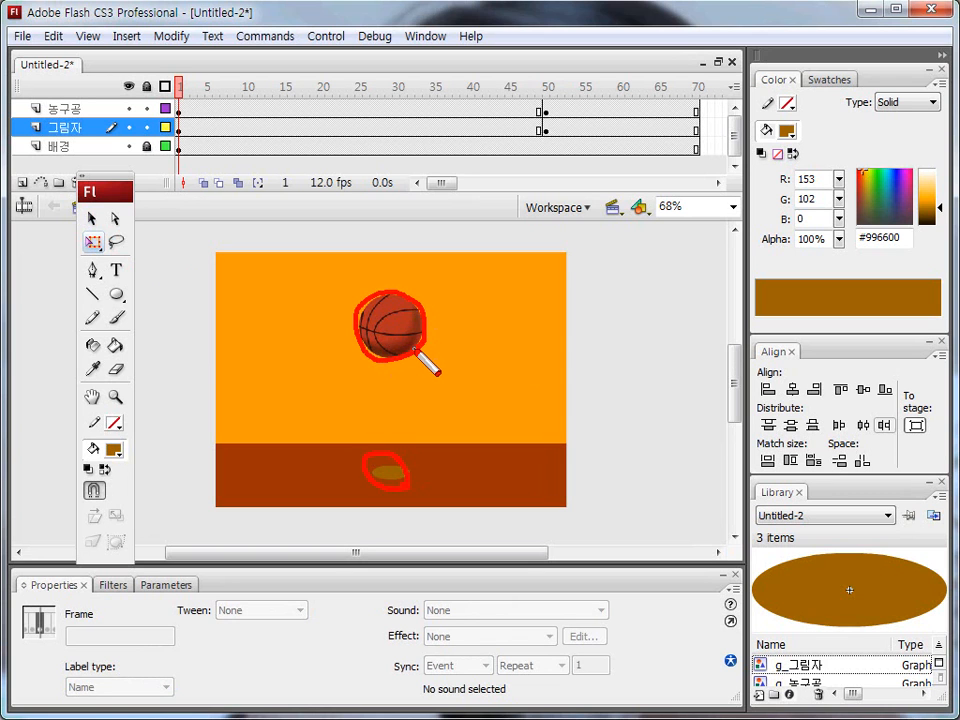
pyautogui.press('Escape')
pyautogui.hotkey('ctrl', 'shift', 'd')
pyautogui.moveTo(554, 100)
pyautogui.mouseDown()
pyautogui.moveTo(536, 113)
pyautogui.moveTo(552, 120)
pyautogui.mouseUp()
pyautogui.press('Escape')
pyautogui.click(546, 108)
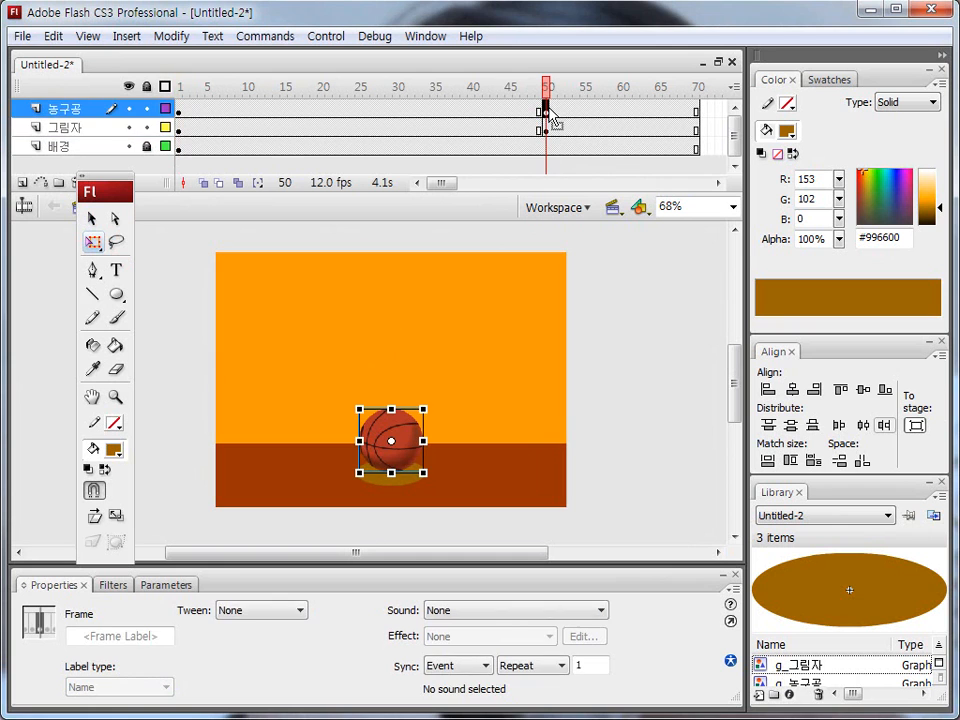
pyautogui.click(92, 218)
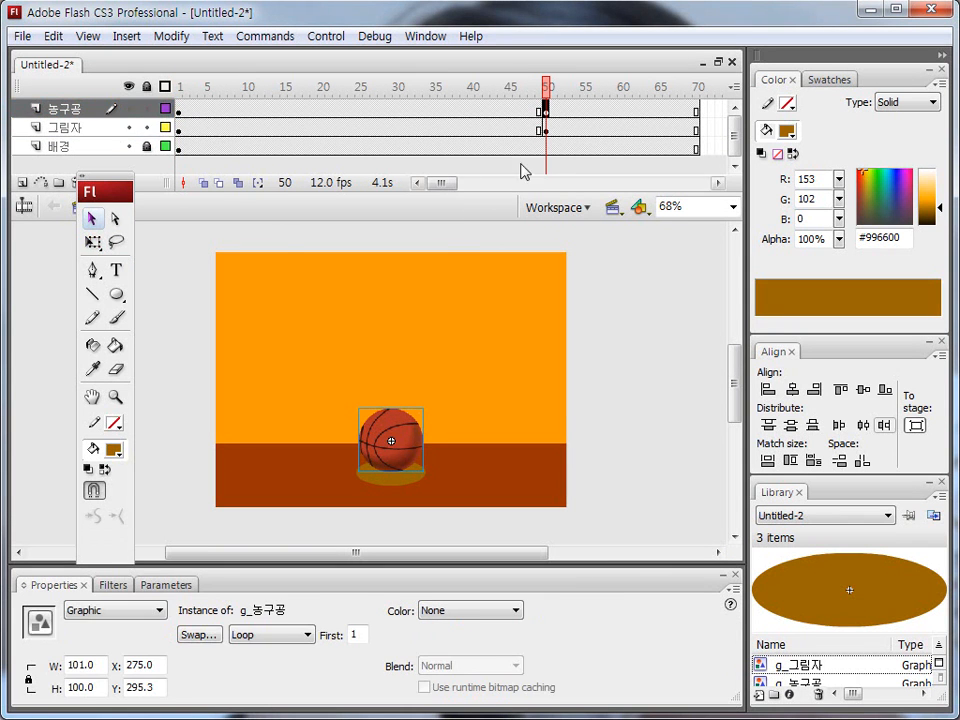
pyautogui.click(547, 128)
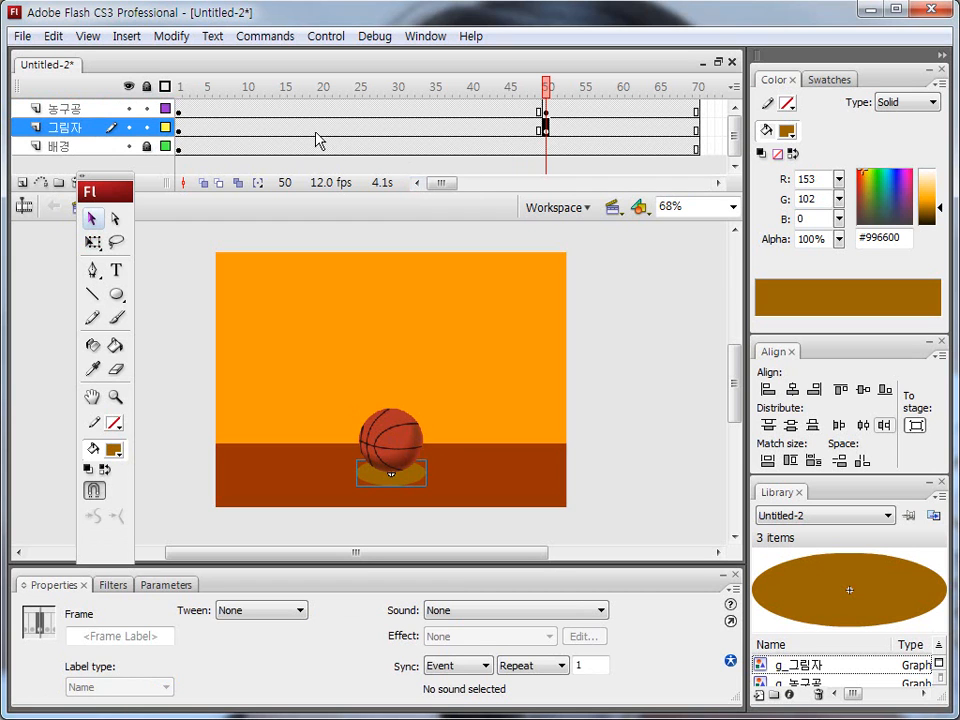
# Apply a Motion tween to the basketball layer between the keyframes at frames 1 and 50.
pyautogui.moveTo(230, 105); pyautogui.dragTo(322, 104)
pyautogui.moveTo(238, 128); pyautogui.dragTo(303, 128)
pyautogui.press('Escape')
pyautogui.hotkey('ctrl', 'shift', 'd')
pyautogui.moveTo(177, 101); pyautogui.dragTo(178, 112)
pyautogui.moveTo(541, 101); pyautogui.dragTo(543, 116)
pyautogui.moveTo(234, 105); pyautogui.dragTo(402, 110)
pyautogui.press('Escape')
pyautogui.click(343, 108)
pyautogui.hotkey('ctrl', 'shift', 'd')
pyautogui.moveTo(296, 637)
pyautogui.mouseDown()
pyautogui.moveTo(231, 645)
pyautogui.moveTo(211, 591)
pyautogui.moveTo(300, 584)
pyautogui.moveTo(295, 629)
pyautogui.mouseUp()
pyautogui.press('Escape')
pyautogui.click(301, 612)
pyautogui.click(281, 639)
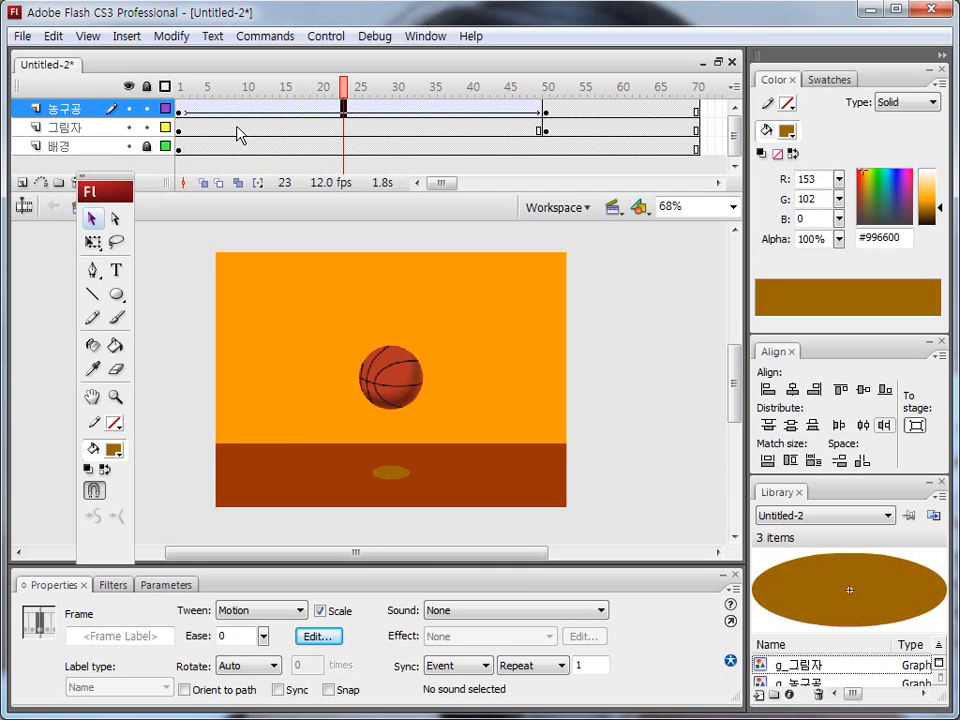
# Apply a Motion tween to the shadow layer between the keyframes at frames 1 and 50.
pyautogui.click(350, 127)
pyautogui.click(245, 610)
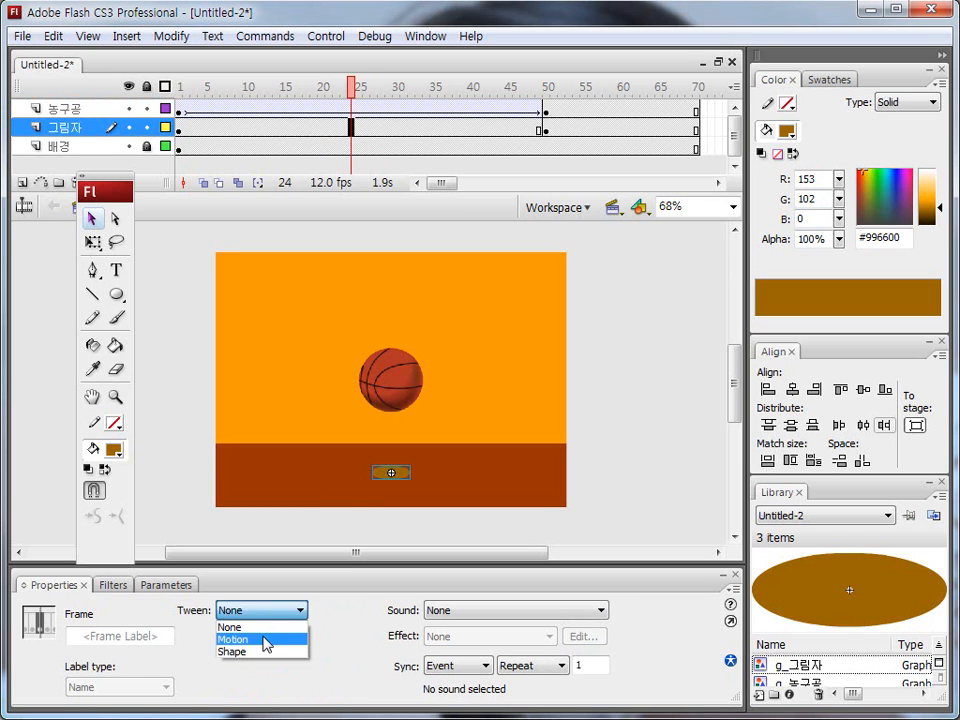
pyautogui.click(265, 643)
# Play the animation from frame 1 to check both tweens, and return the playhead to frame 1.
pyautogui.moveTo(245, 88); pyautogui.dragTo(170, 90)
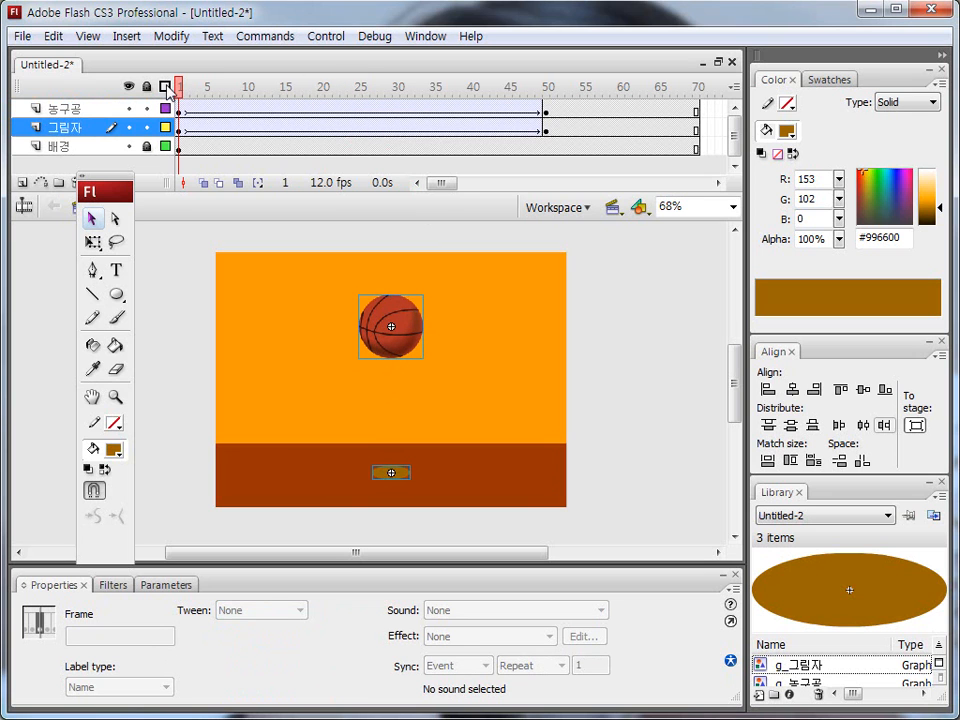
pyautogui.press('Return')
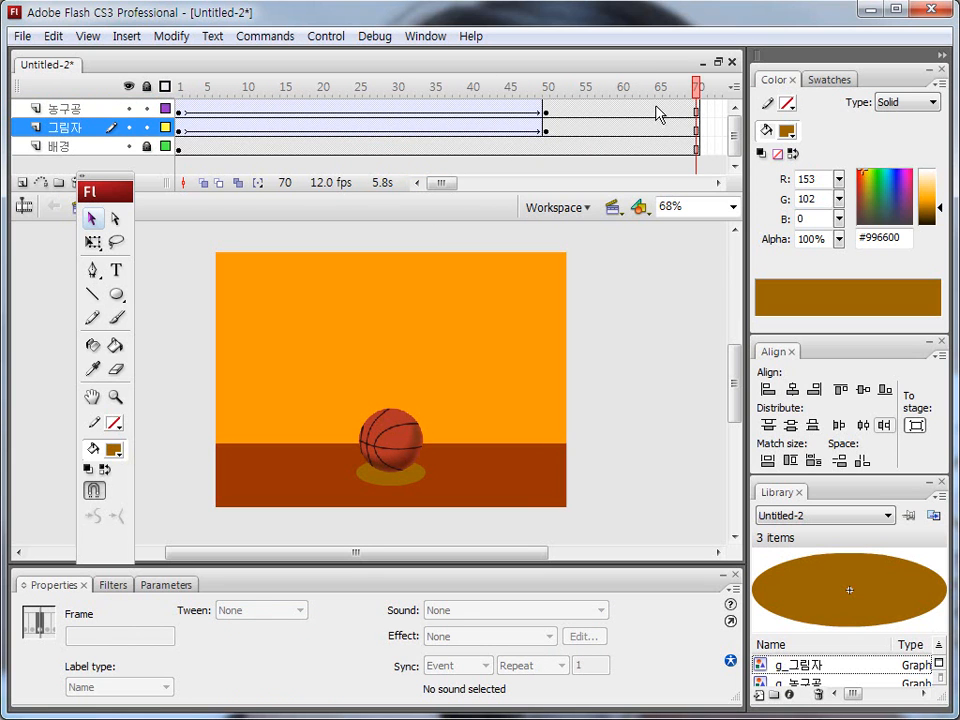
pyautogui.moveTo(694, 86)
pyautogui.mouseDown()
pyautogui.moveTo(176, 90)
pyautogui.moveTo(628, 92)
pyautogui.moveTo(639, 111)
pyautogui.moveTo(176, 100)
pyautogui.moveTo(186, 134)
pyautogui.mouseUp()
pyautogui.hotkey('ctrl', 'shift', 'd')
pyautogui.moveTo(550, 135)
pyautogui.mouseDown()
pyautogui.moveTo(527, 122)
pyautogui.moveTo(553, 126)
pyautogui.mouseUp()
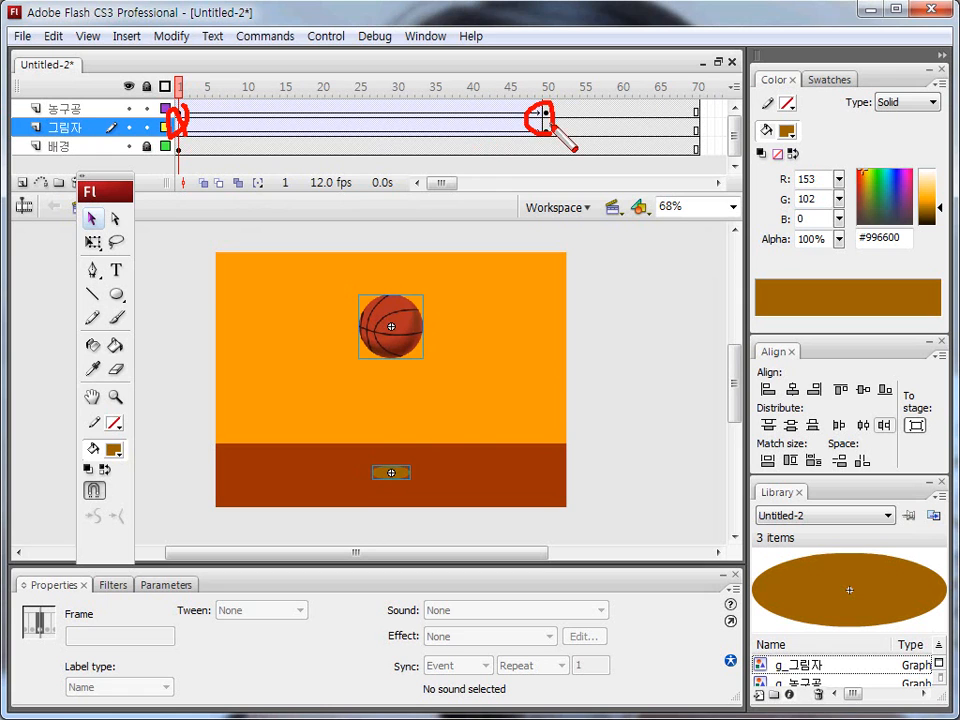
pyautogui.press('Escape')
pyautogui.hotkey('ctrl', 'shift', 'd')
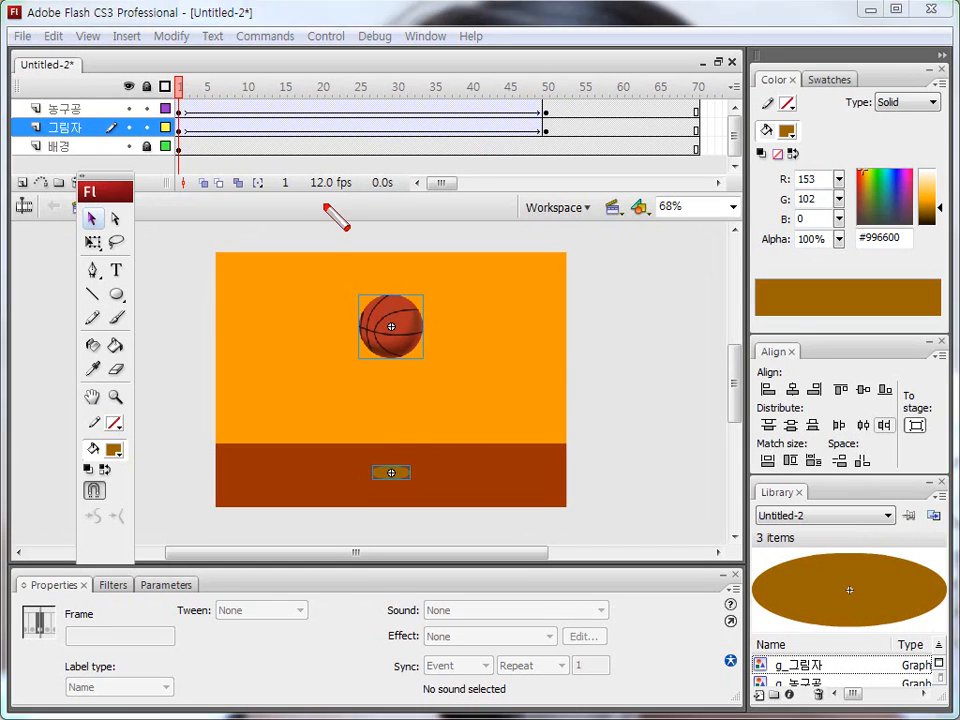
pyautogui.moveTo(351, 195)
pyautogui.mouseDown()
pyautogui.moveTo(311, 188)
pyautogui.moveTo(353, 196)
pyautogui.mouseUp()
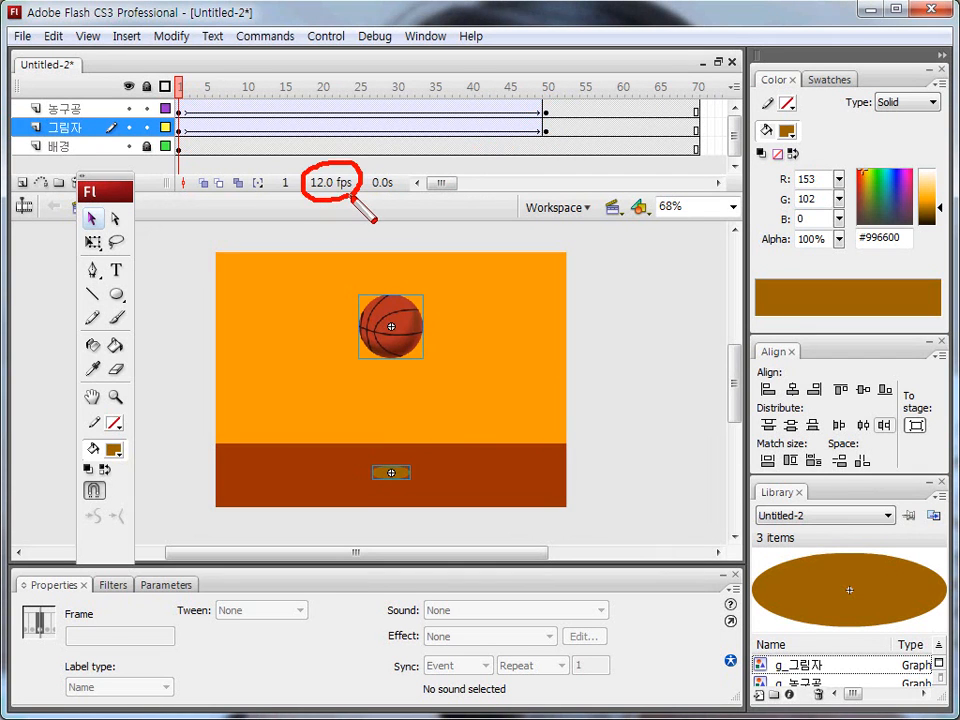
pyautogui.press('Escape')
pyautogui.doubleClick(328, 190)
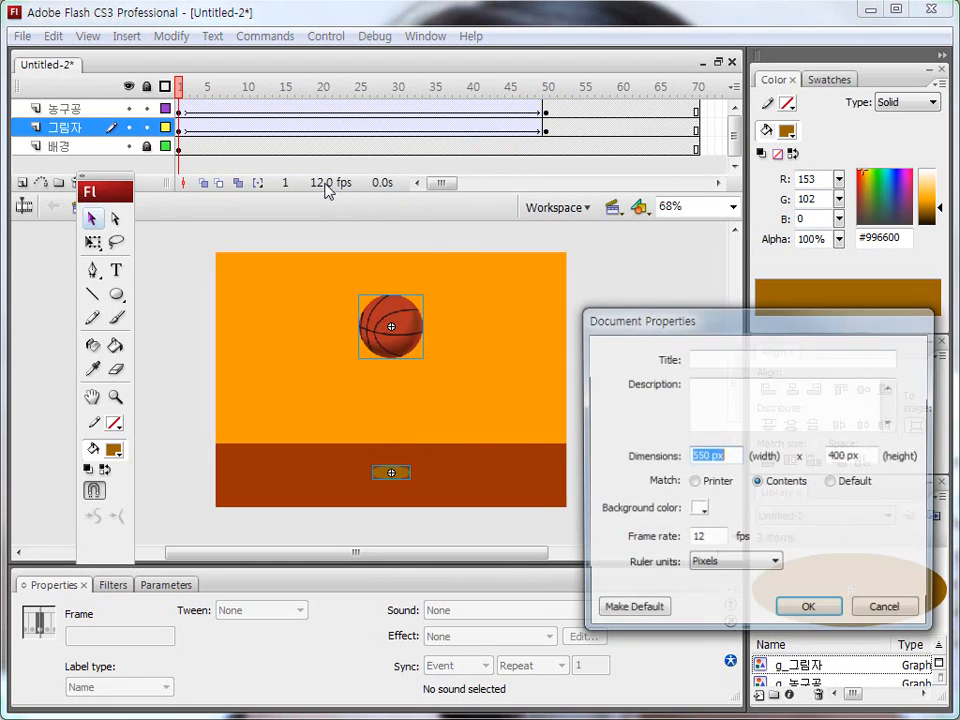
pyautogui.click(887, 613)
# Set the document's frame rate to 30 fps.
pyautogui.hotkey('ctrl', 'shift', 'd')
pyautogui.moveTo(342, 198)
pyautogui.mouseDown()
pyautogui.moveTo(300, 195)
pyautogui.moveTo(340, 196)
pyautogui.mouseUp()
pyautogui.press('Escape')
pyautogui.doubleClick(330, 190)
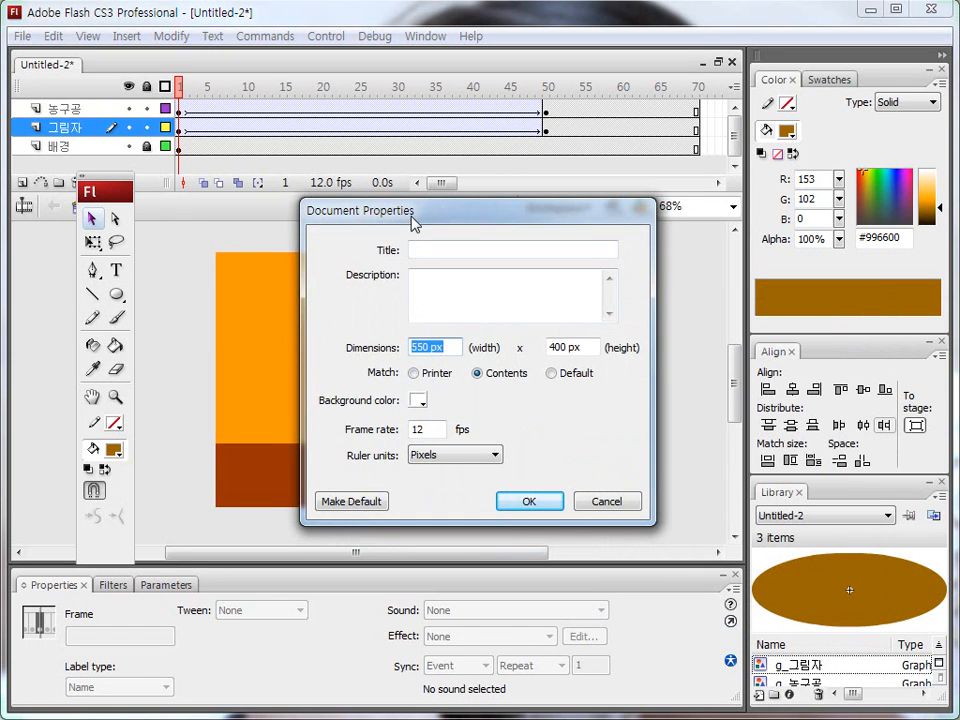
pyautogui.doubleClick(426, 429)
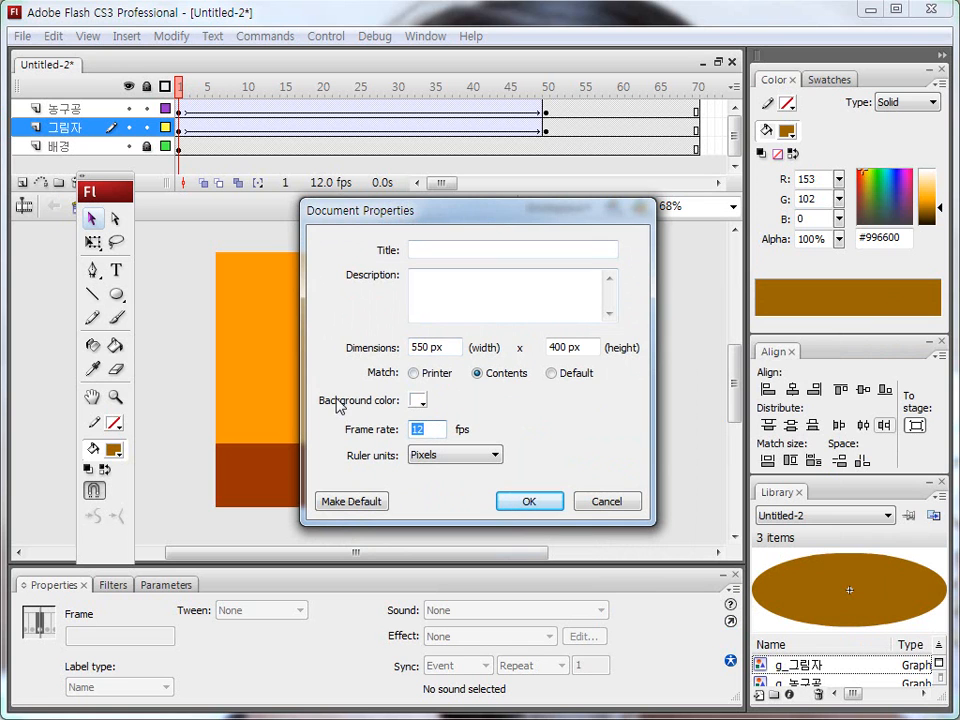
pyautogui.write('30')
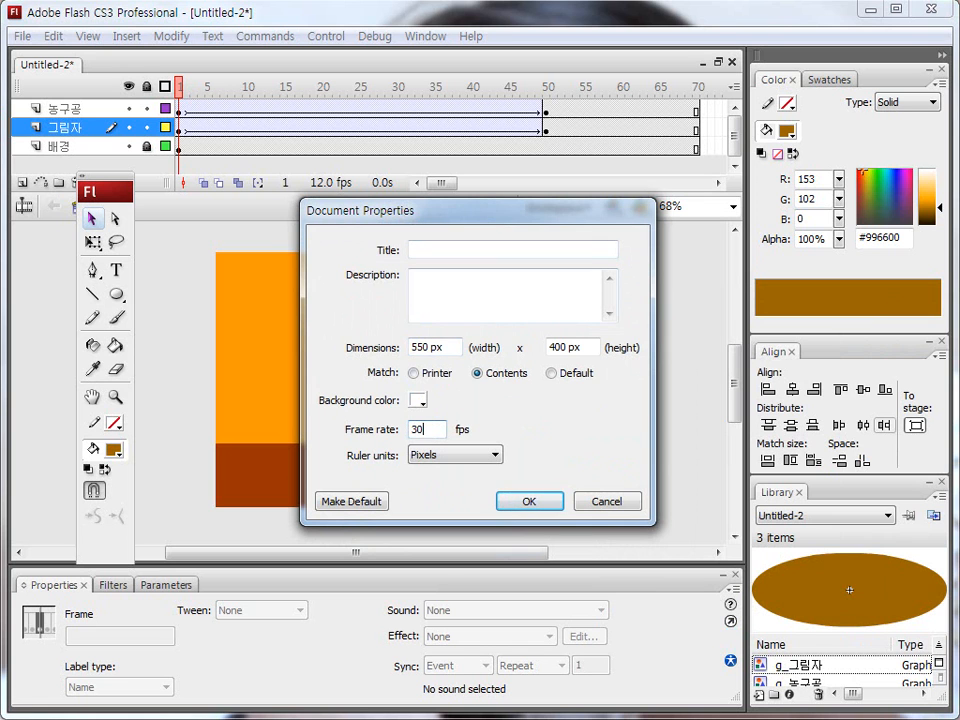
pyautogui.click(532, 504)
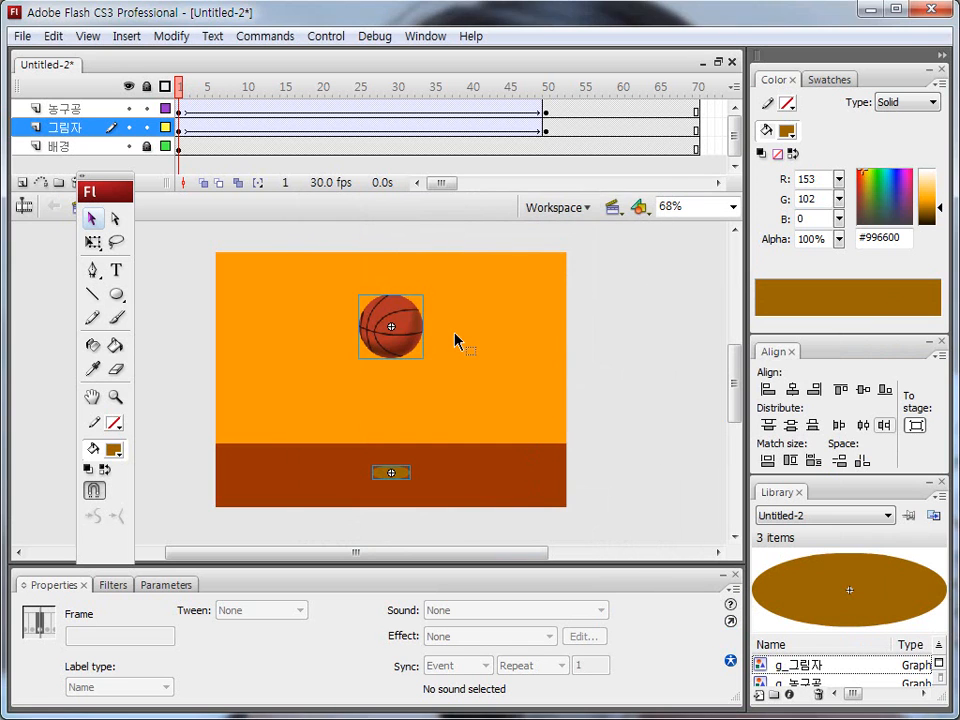
# Play the animation from frame 1 to check the ball's falling speed at the new frame rate.
pyautogui.press('Return')
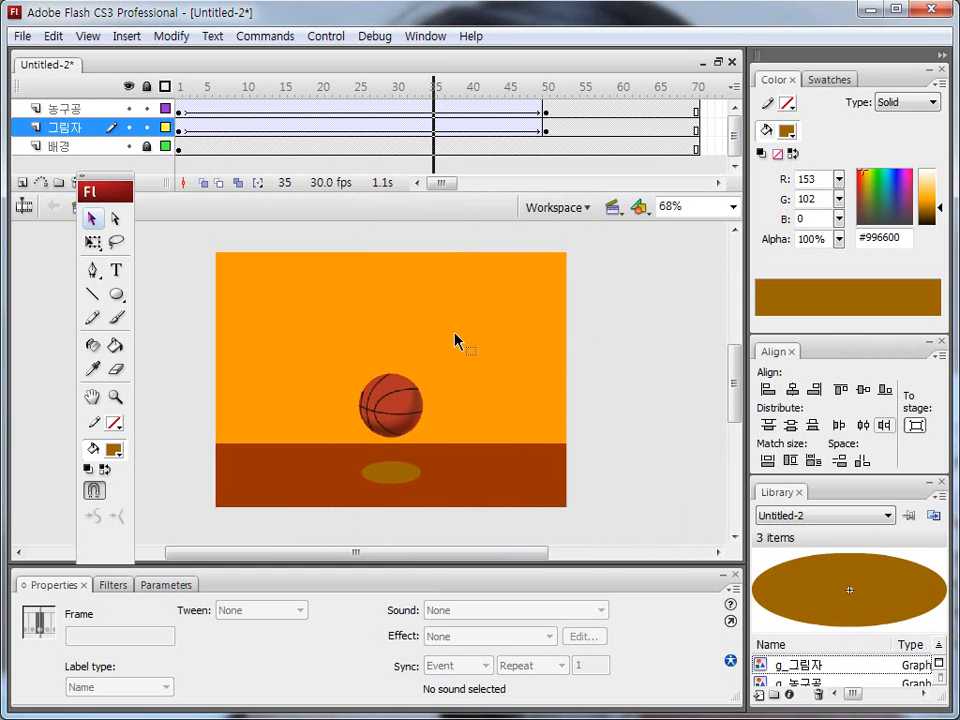
pyautogui.press('Return')
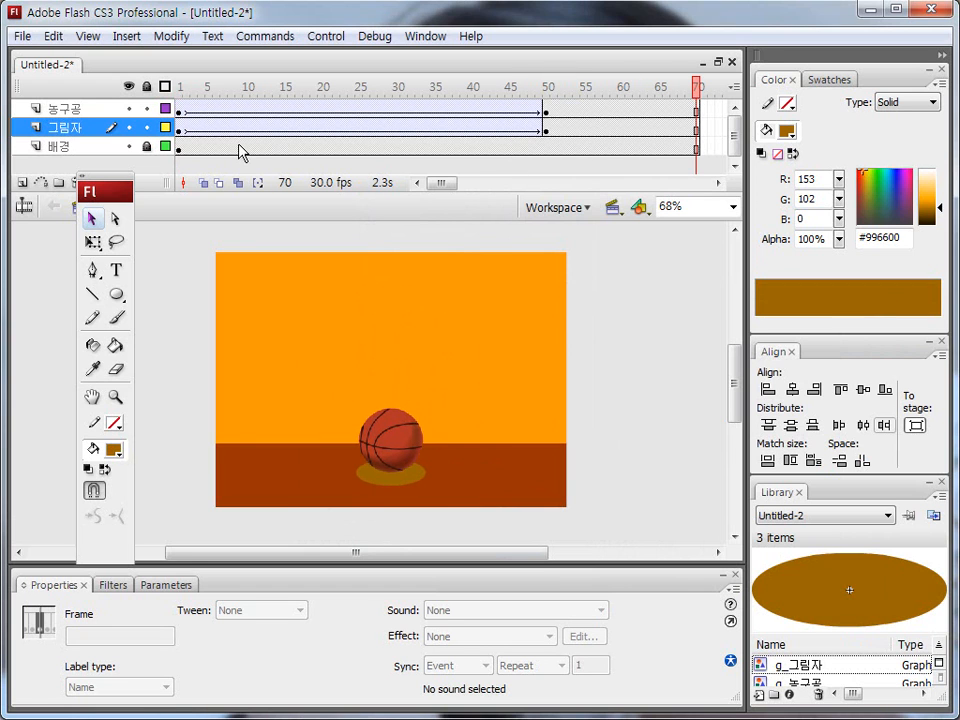
# Select the basketball layer's keyframe at frame 1 and look through its tween's Rotate and Ease options.
pyautogui.click(180, 109)
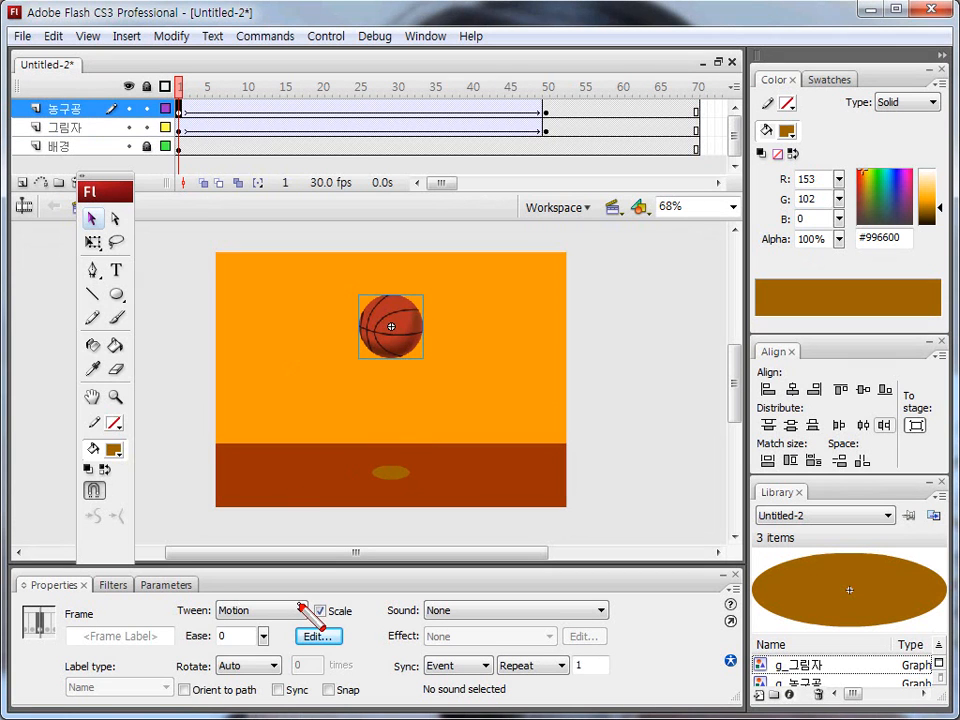
pyautogui.moveTo(181, 620); pyautogui.dragTo(320, 619)
pyautogui.moveTo(186, 648); pyautogui.dragTo(268, 648)
pyautogui.moveTo(173, 676); pyautogui.dragTo(276, 677)
pyautogui.moveTo(188, 700); pyautogui.dragTo(256, 701)
pyautogui.press('Escape')
pyautogui.click(273, 670)
pyautogui.click(275, 671)
pyautogui.click(275, 671)
pyautogui.click(272, 671)
pyautogui.click(265, 637)
pyautogui.moveTo(267, 645); pyautogui.dragTo(146, 643)
pyautogui.write('0')
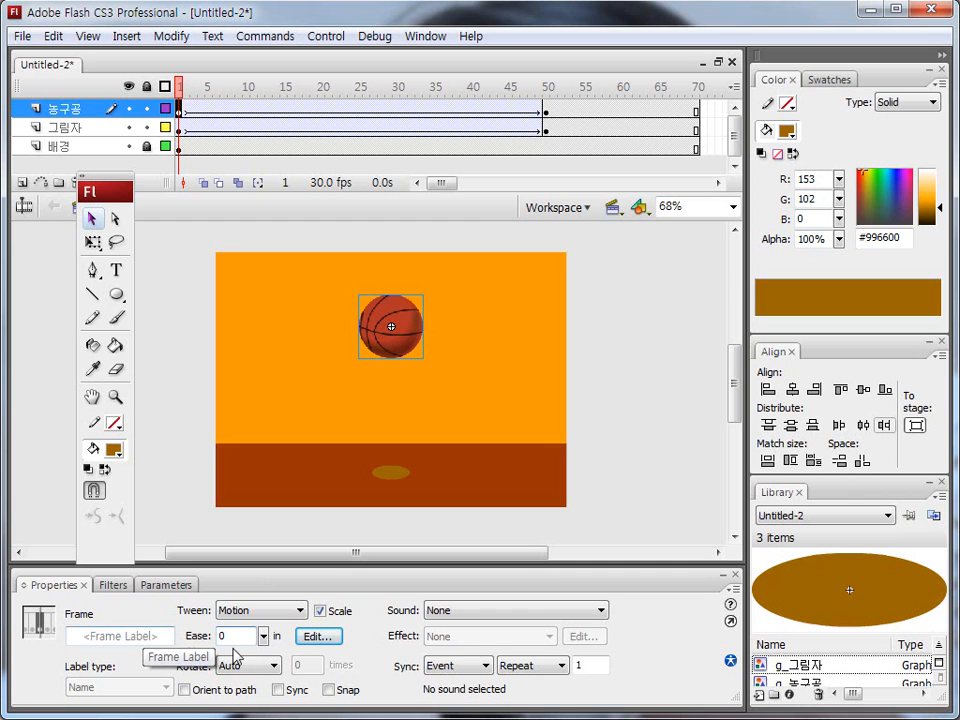
pyautogui.hotkey('ctrl', 'shift', 'd')
pyautogui.moveTo(300, 619)
pyautogui.mouseDown()
pyautogui.moveTo(311, 651)
pyautogui.moveTo(350, 643)
pyautogui.moveTo(335, 622)
pyautogui.moveTo(298, 625)
pyautogui.moveTo(306, 645)
pyautogui.mouseUp()
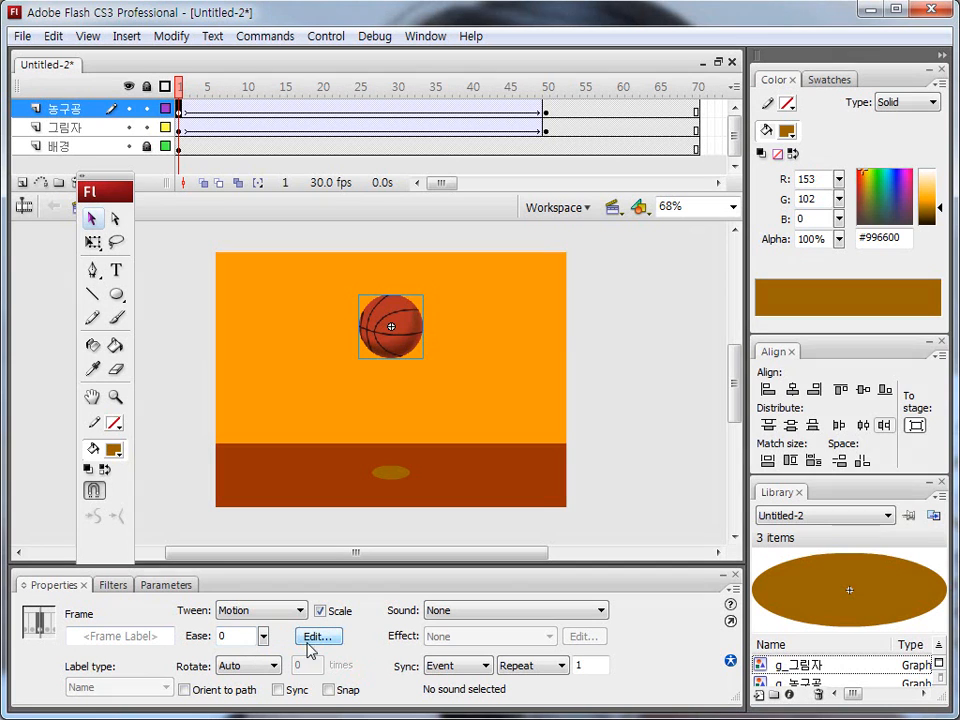
# Open the ball tween's custom ease curve, with separate settings per property and Position as the edited property.
pyautogui.click(316, 640)
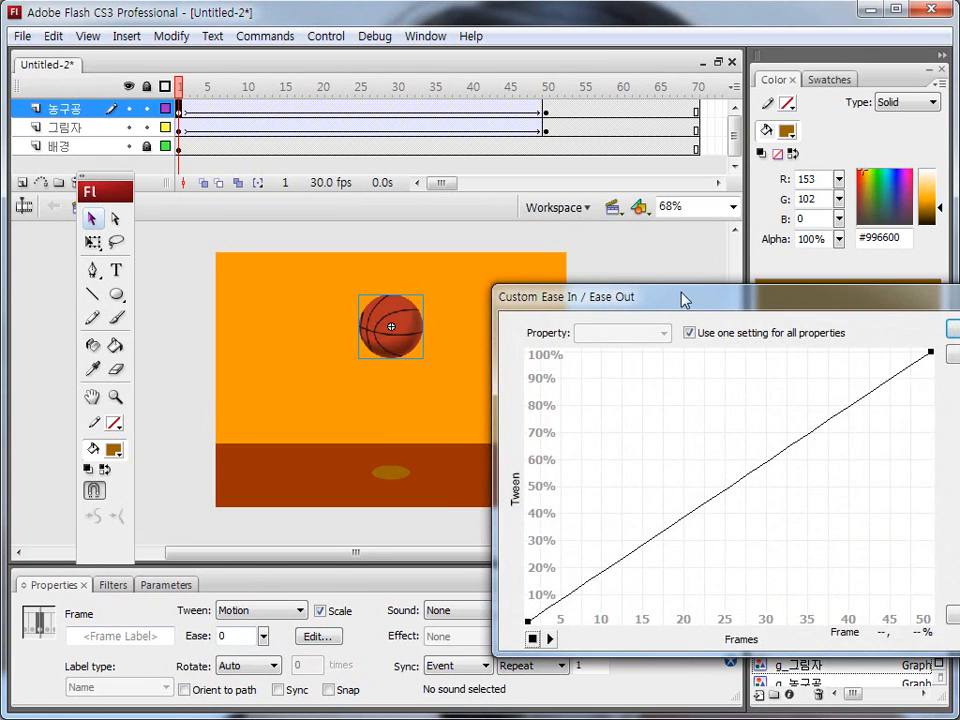
pyautogui.moveTo(692, 302); pyautogui.dragTo(410, 241)
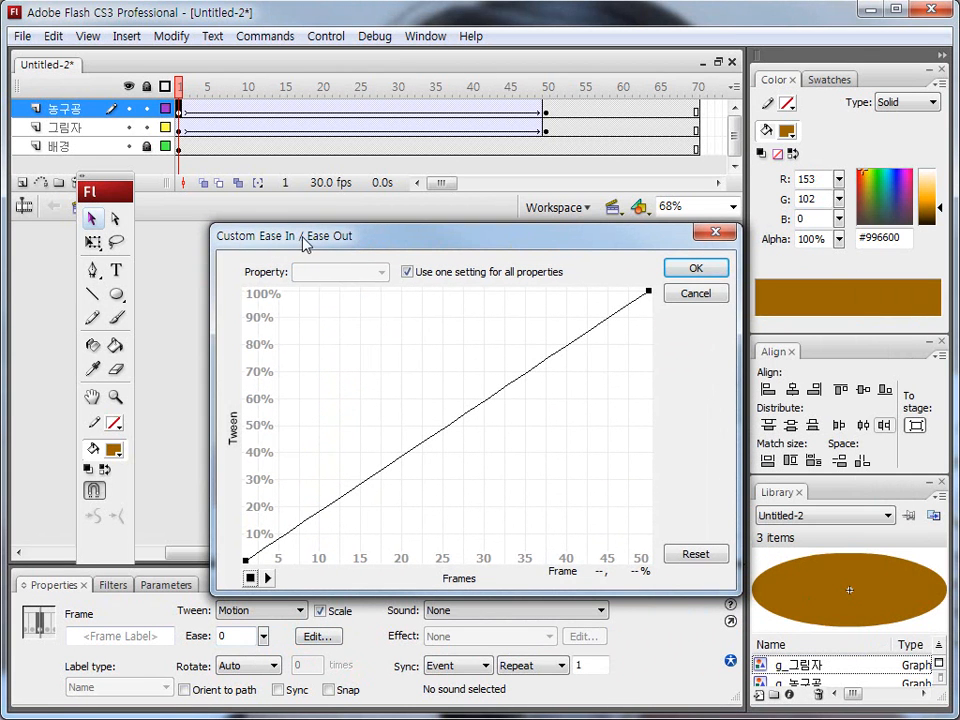
pyautogui.moveTo(349, 244); pyautogui.dragTo(511, 211)
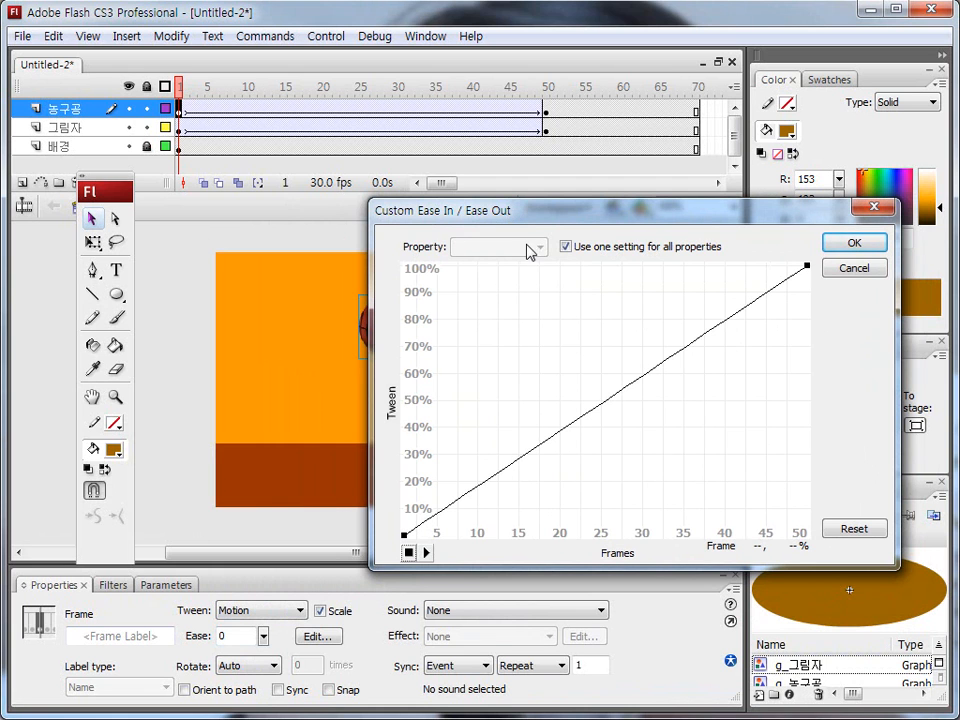
pyautogui.moveTo(562, 250); pyautogui.dragTo(727, 262)
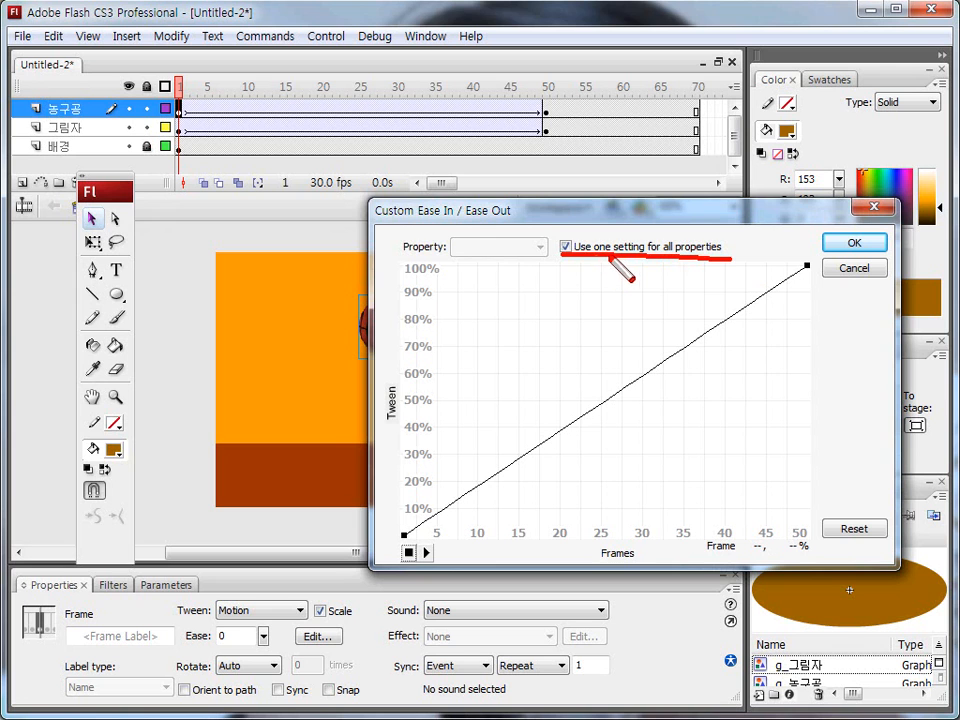
pyautogui.click(566, 246)
pyautogui.click(541, 249)
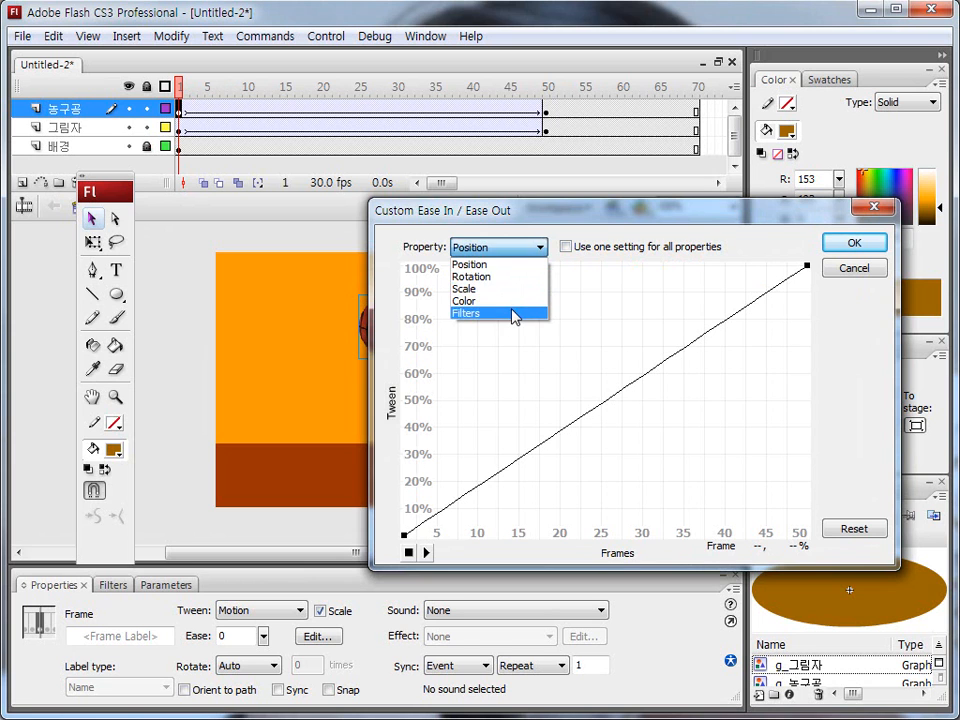
pyautogui.click(483, 265)
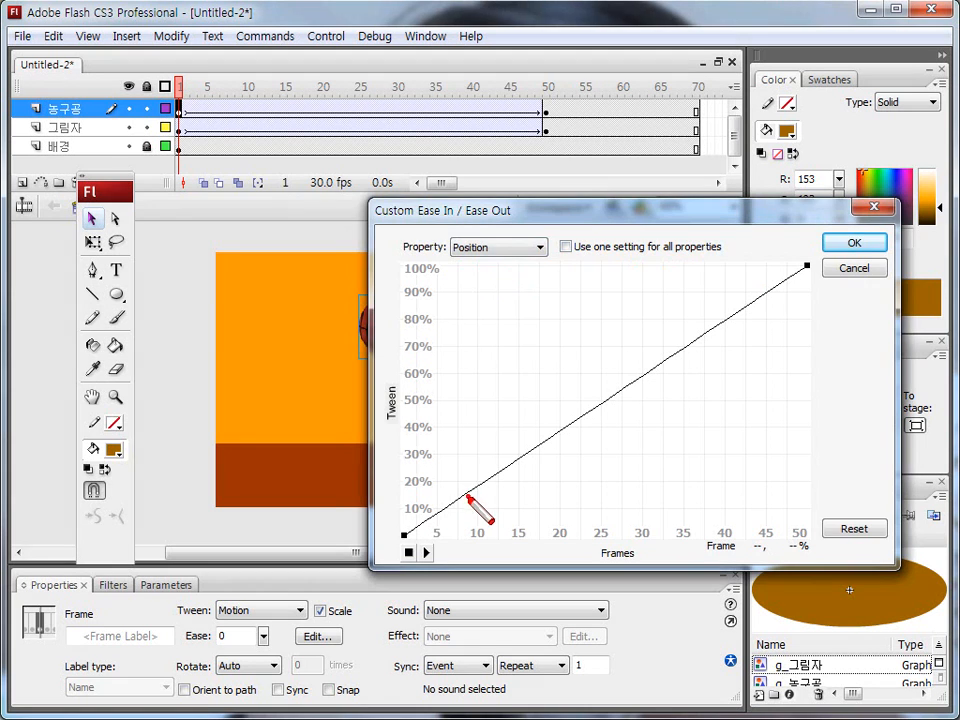
# Add level-handled points to the Position ease curve: a peak at frame 10, 90% and a dip at frame 22.5, 30%.
pyautogui.moveTo(466, 492); pyautogui.dragTo(480, 270)
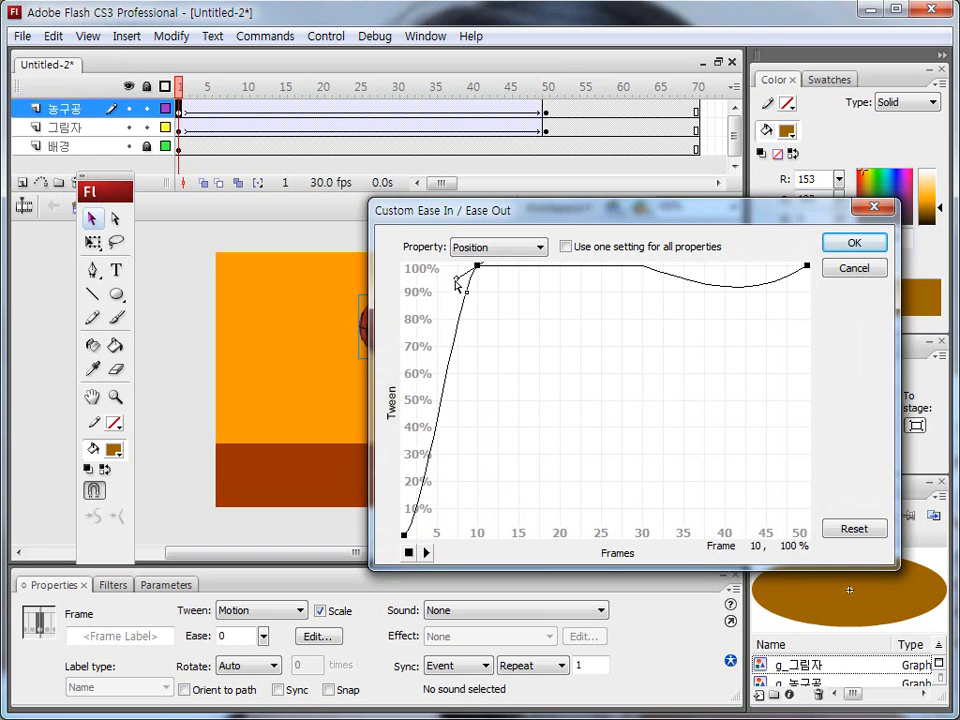
pyautogui.moveTo(456, 279); pyautogui.dragTo(483, 297)
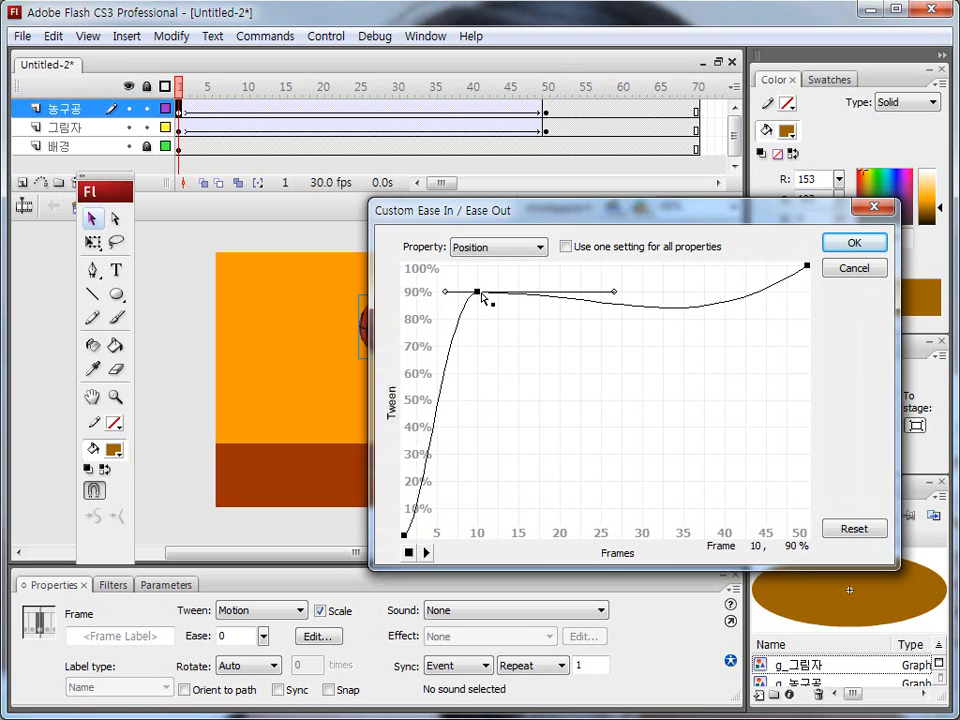
pyautogui.moveTo(612, 311); pyautogui.dragTo(546, 454)
pyautogui.moveTo(649, 454); pyautogui.dragTo(624, 455)
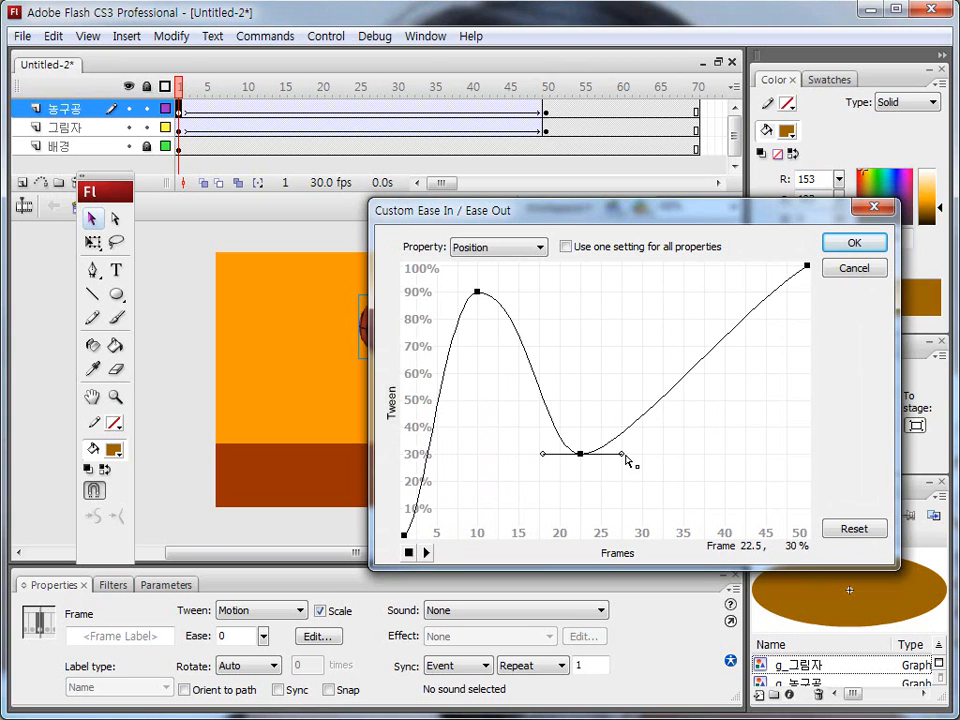
# Add a second peak at frame 32.5, 73.6% with level handles and a second dip at frame 42.5, 50%.
pyautogui.moveTo(684, 383); pyautogui.dragTo(667, 351)
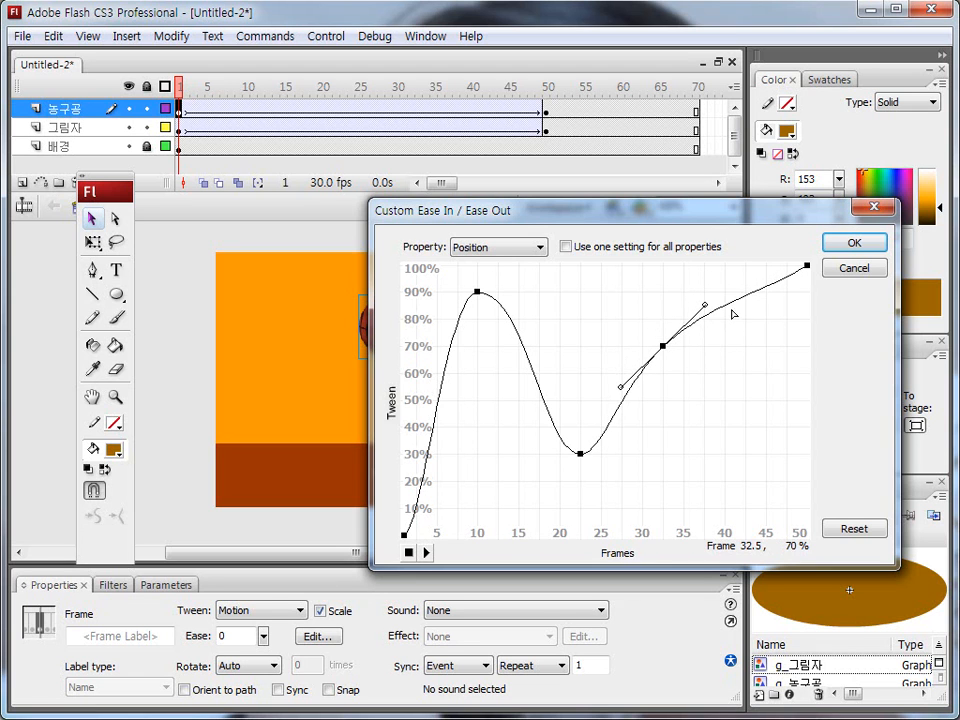
pyautogui.moveTo(745, 298); pyautogui.dragTo(745, 401)
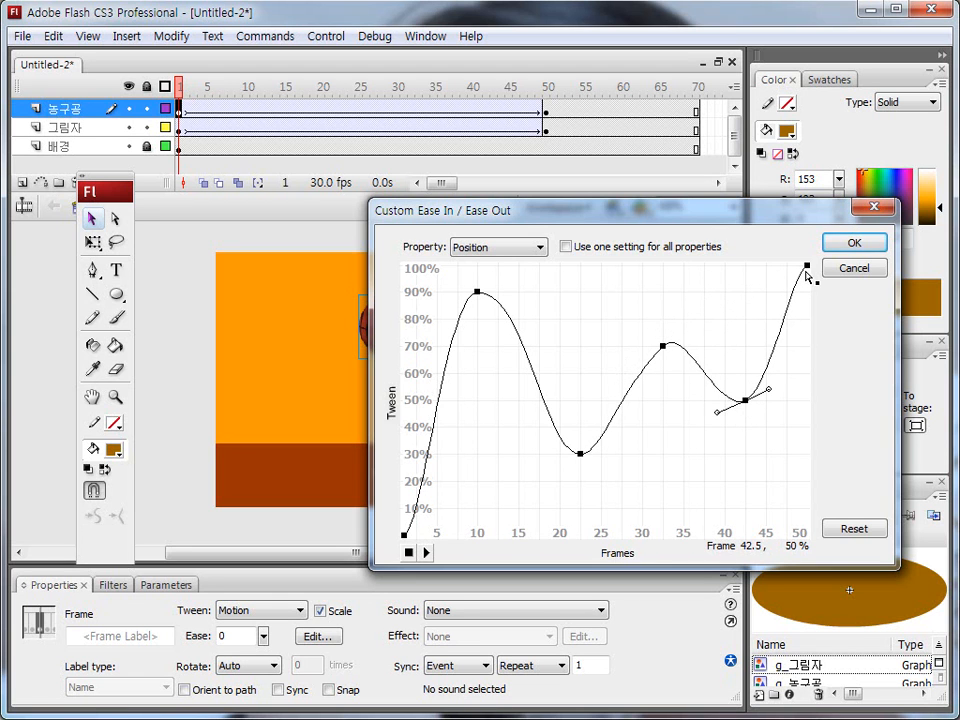
pyautogui.moveTo(661, 346); pyautogui.dragTo(694, 337)
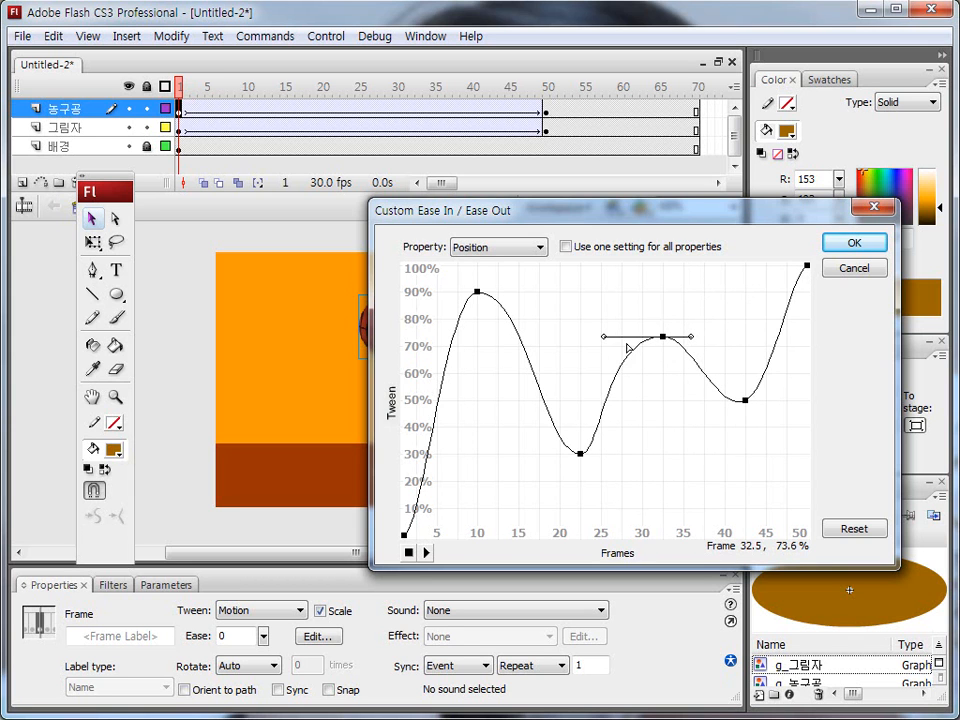
pyautogui.moveTo(604, 338); pyautogui.dragTo(627, 337)
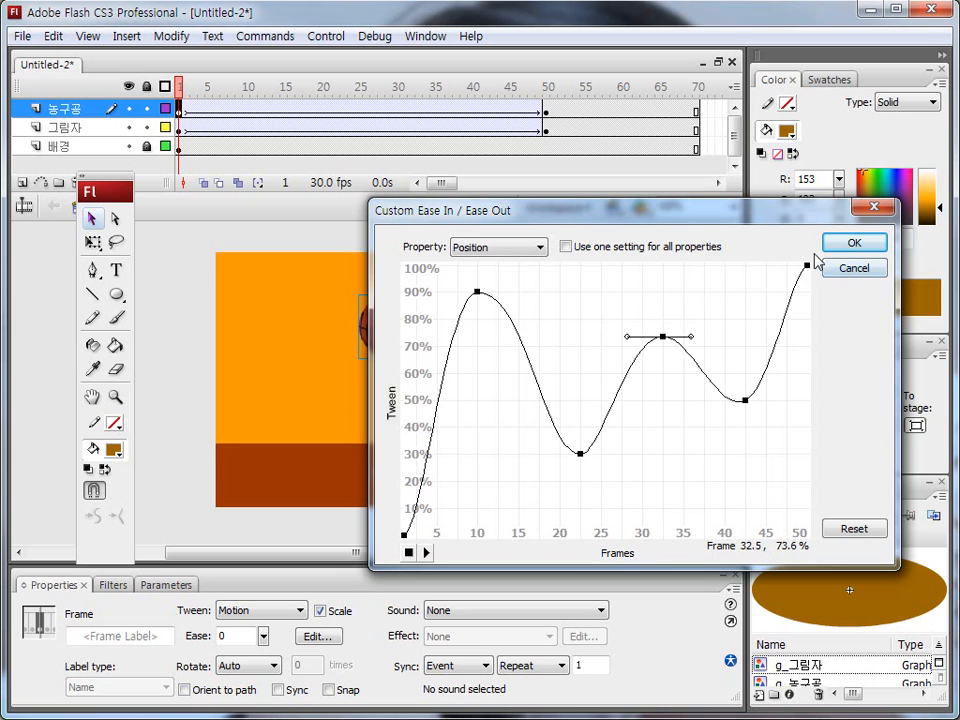
# Move the easing dialog off the ball and preview the bounce on the stage twice.
pyautogui.moveTo(716, 217); pyautogui.dragTo(752, 187)
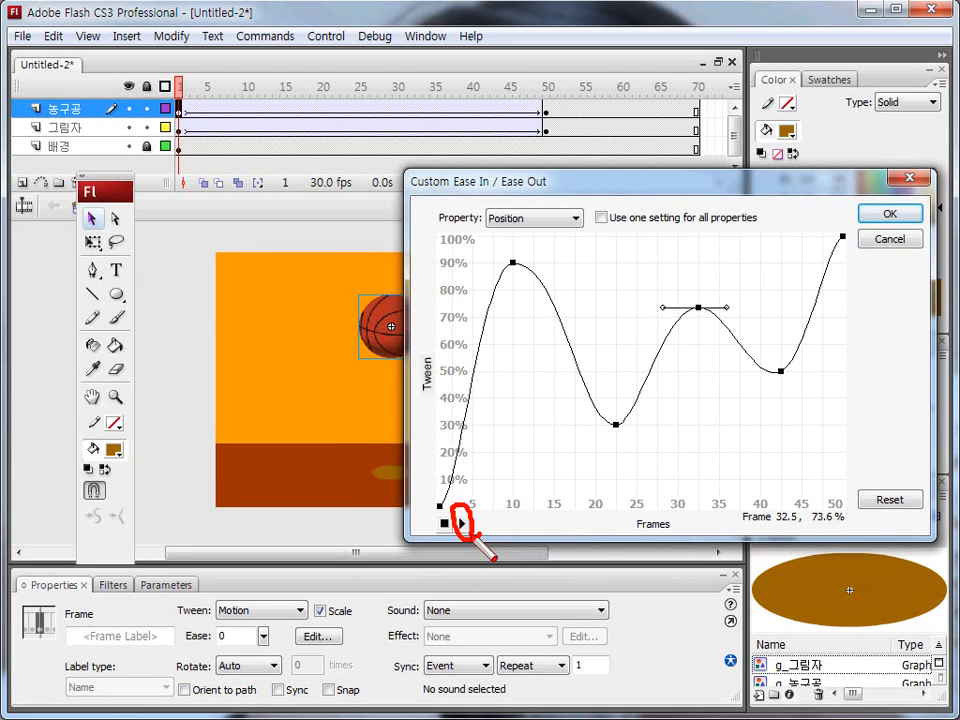
pyautogui.click(463, 526)
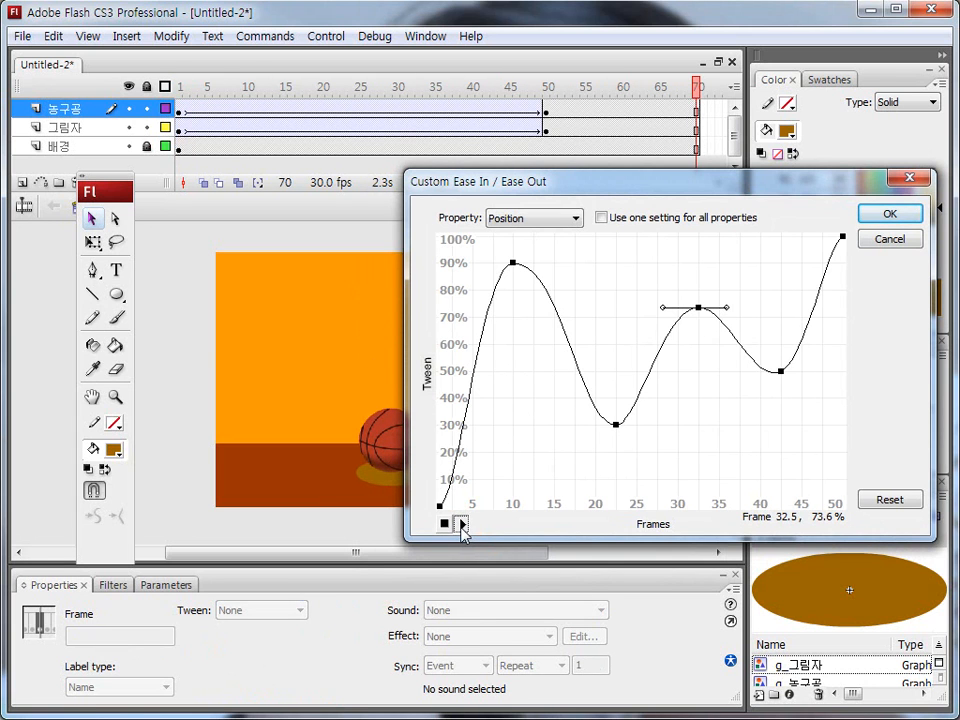
pyautogui.click(463, 526)
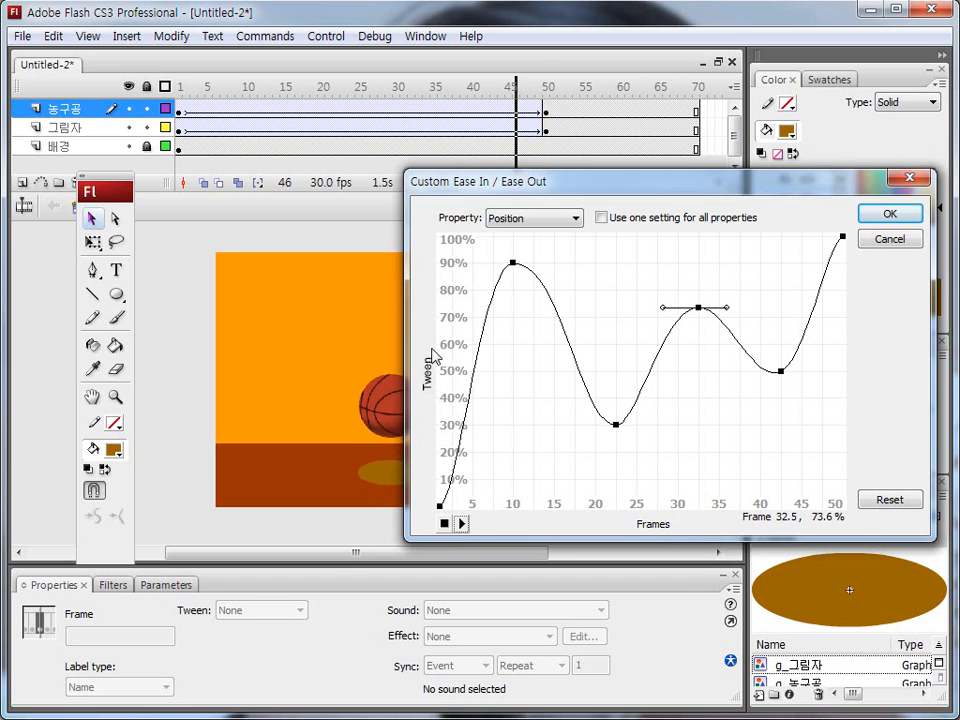
pyautogui.moveTo(411, 189); pyautogui.dragTo(547, 189)
pyautogui.moveTo(450, 174)
pyautogui.mouseDown()
pyautogui.moveTo(414, 212)
pyautogui.moveTo(428, 427)
pyautogui.moveTo(535, 433)
pyautogui.mouseUp()
pyautogui.moveTo(440, 505)
pyautogui.mouseDown()
pyautogui.moveTo(487, 323)
pyautogui.moveTo(525, 271)
pyautogui.moveTo(581, 398)
pyautogui.moveTo(628, 407)
pyautogui.mouseUp()
pyautogui.moveTo(176, 109); pyautogui.dragTo(543, 111)
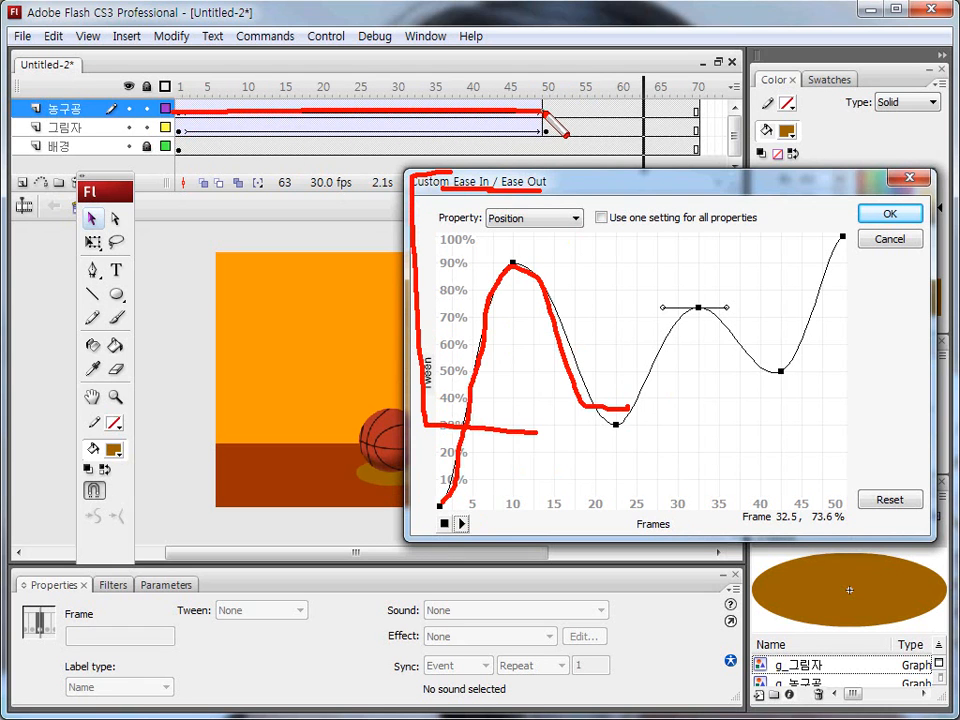
pyautogui.press('Escape')
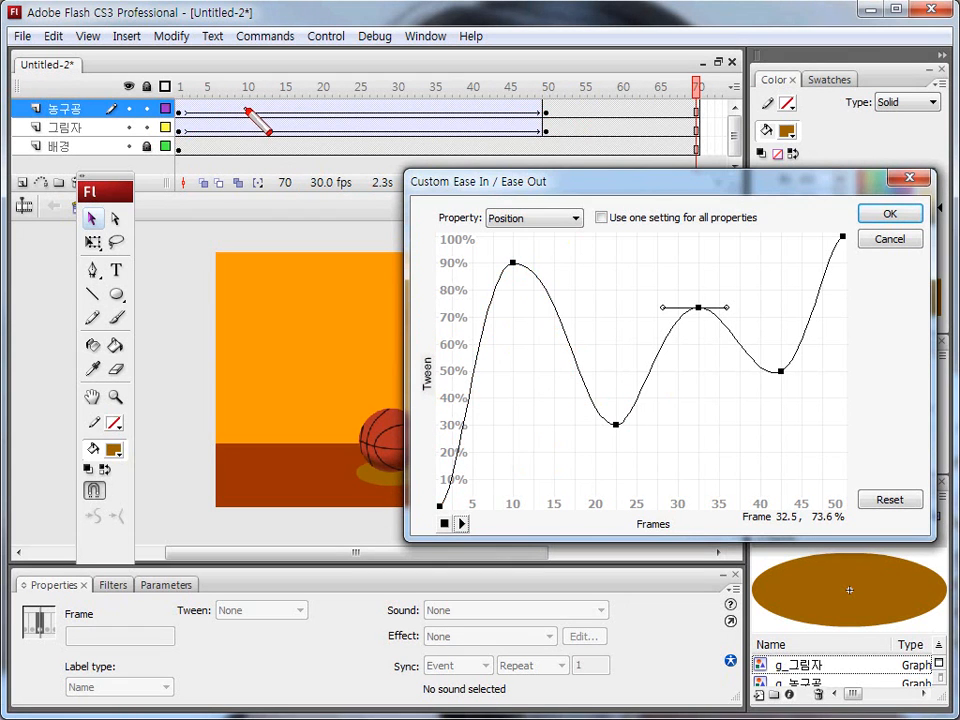
pyautogui.moveTo(187, 104)
pyautogui.mouseDown()
pyautogui.moveTo(172, 118)
pyautogui.moveTo(190, 117)
pyautogui.mouseUp()
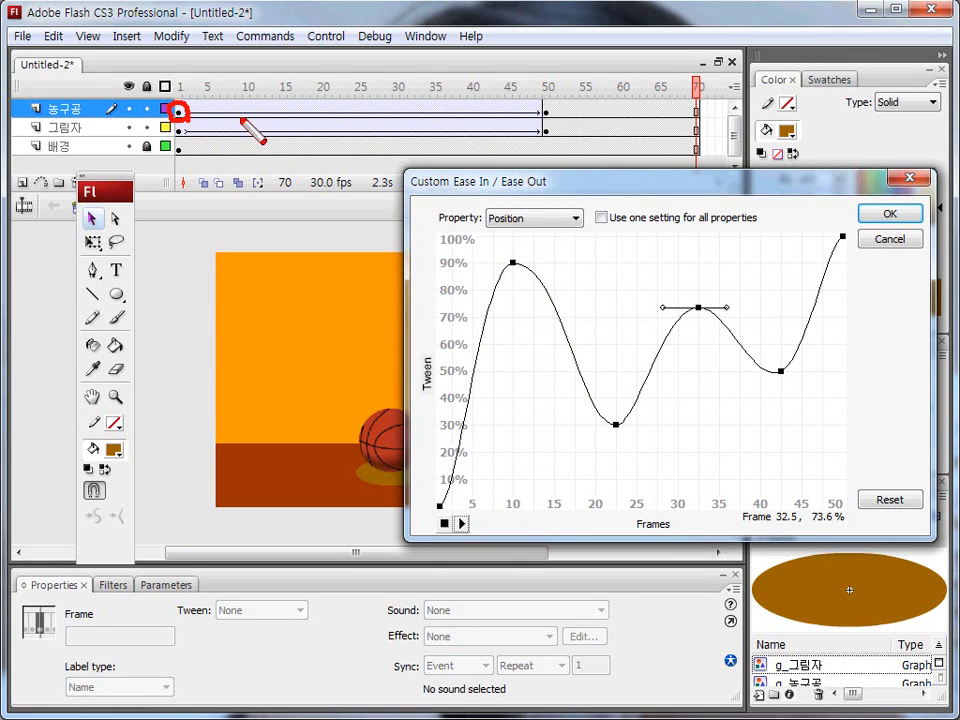
pyautogui.moveTo(252, 106); pyautogui.dragTo(246, 116)
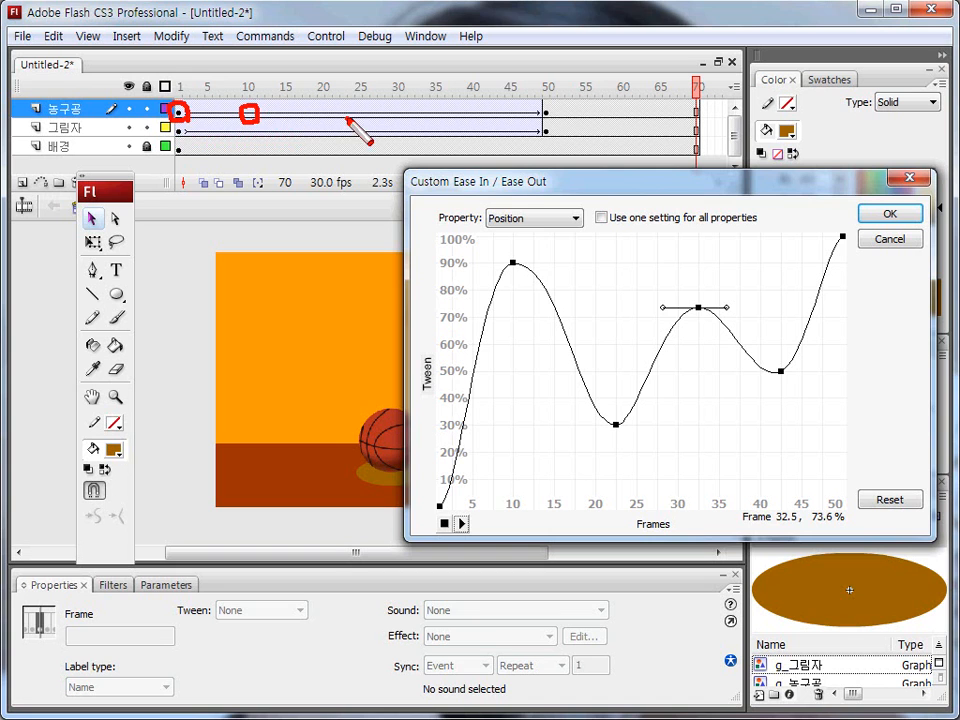
pyautogui.moveTo(344, 105); pyautogui.dragTo(338, 118)
pyautogui.moveTo(421, 104); pyautogui.dragTo(412, 117)
pyautogui.moveTo(546, 106); pyautogui.dragTo(553, 115)
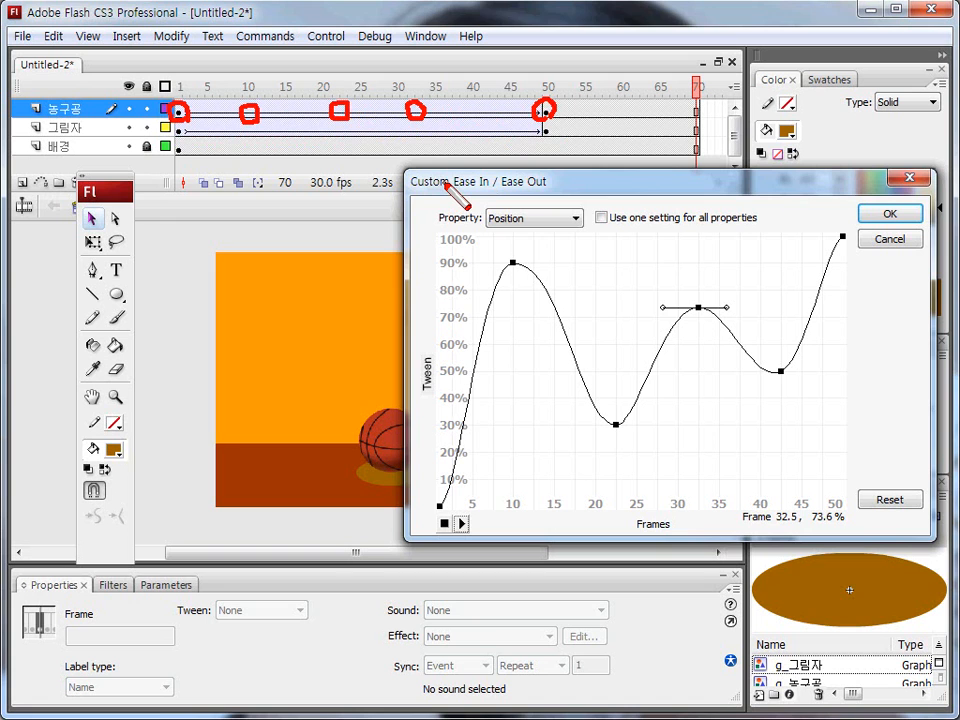
pyautogui.press('Escape')
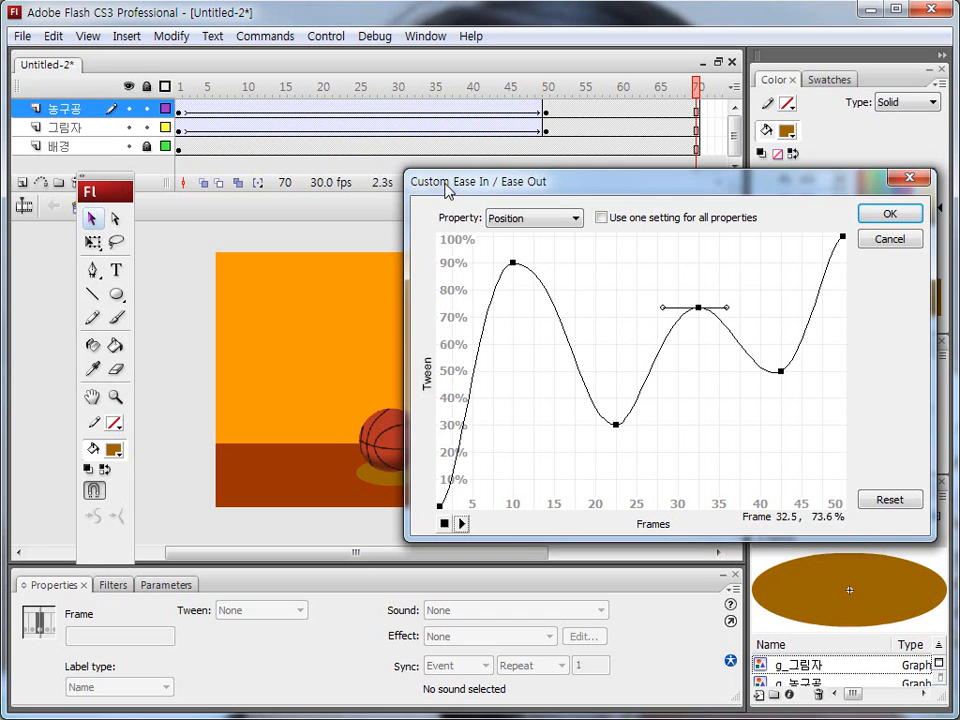
# Adjust the curve handles at frames 10 and 22.5, and move the second peak to 70% and the second dip to frame 41.7, 50%.
pyautogui.click(513, 264)
pyautogui.moveTo(563, 266); pyautogui.dragTo(555, 266)
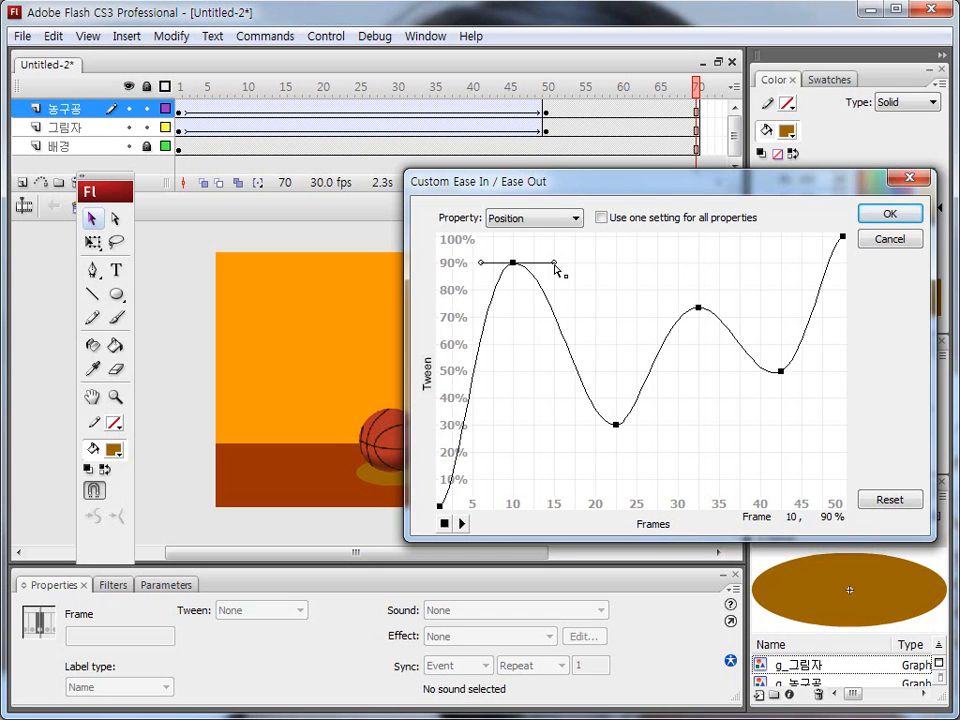
pyautogui.click(616, 427)
pyautogui.moveTo(638, 428); pyautogui.dragTo(657, 428)
pyautogui.moveTo(698, 308); pyautogui.dragTo(736, 325)
pyautogui.moveTo(782, 372)
pyautogui.mouseDown()
pyautogui.moveTo(774, 372)
pyautogui.moveTo(799, 373)
pyautogui.mouseUp()
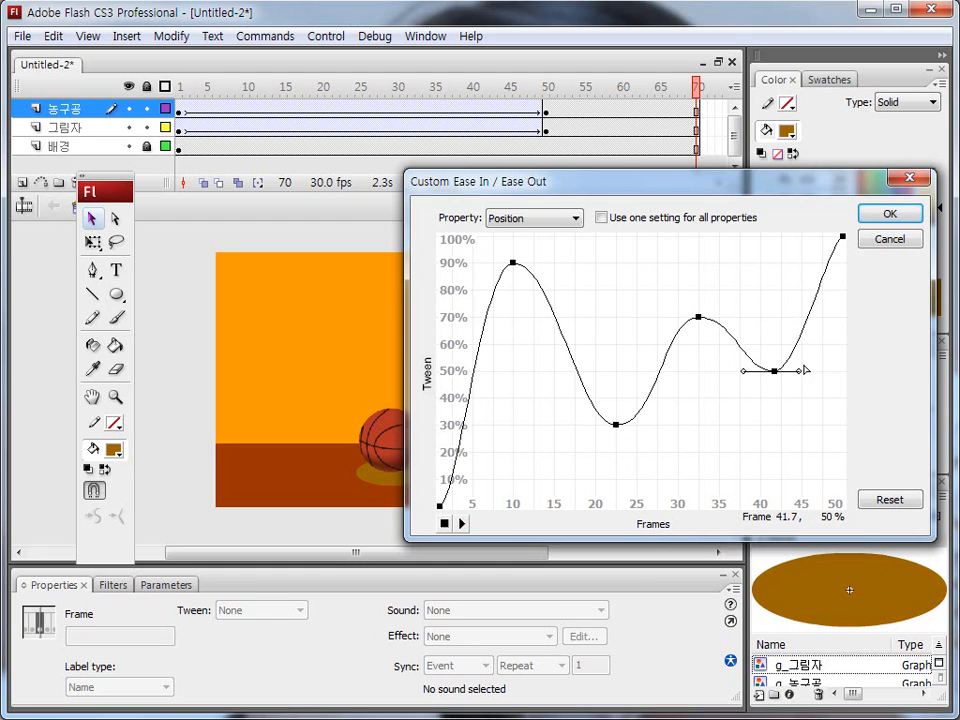
# Level the handle of the curve's end point at frame 50 and preview the ball's motion.
pyautogui.click(843, 239)
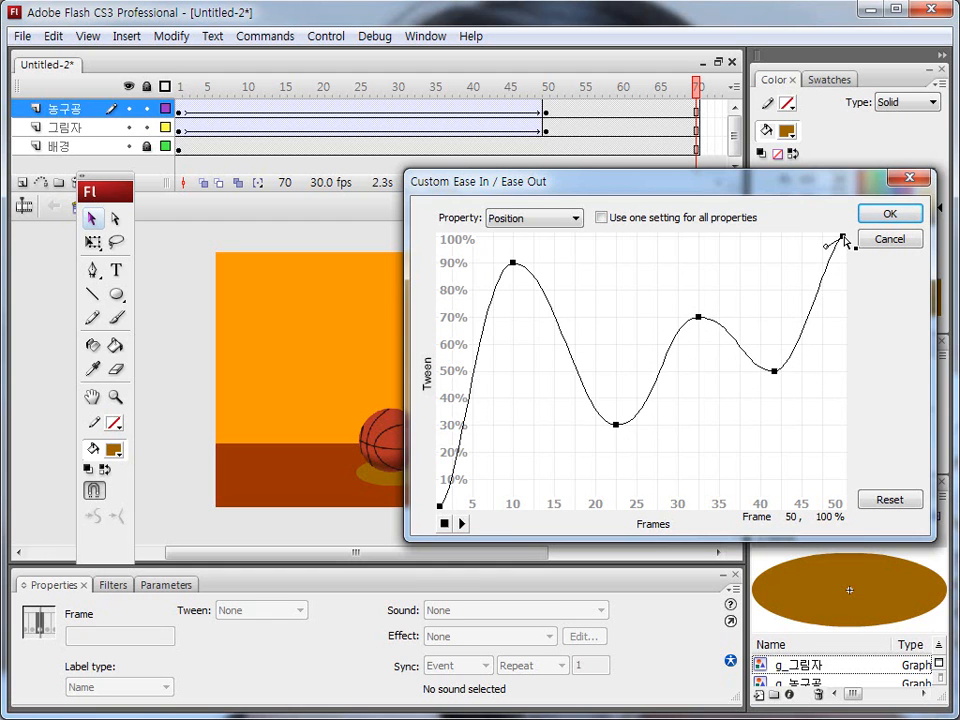
pyautogui.moveTo(829, 248); pyautogui.dragTo(823, 237)
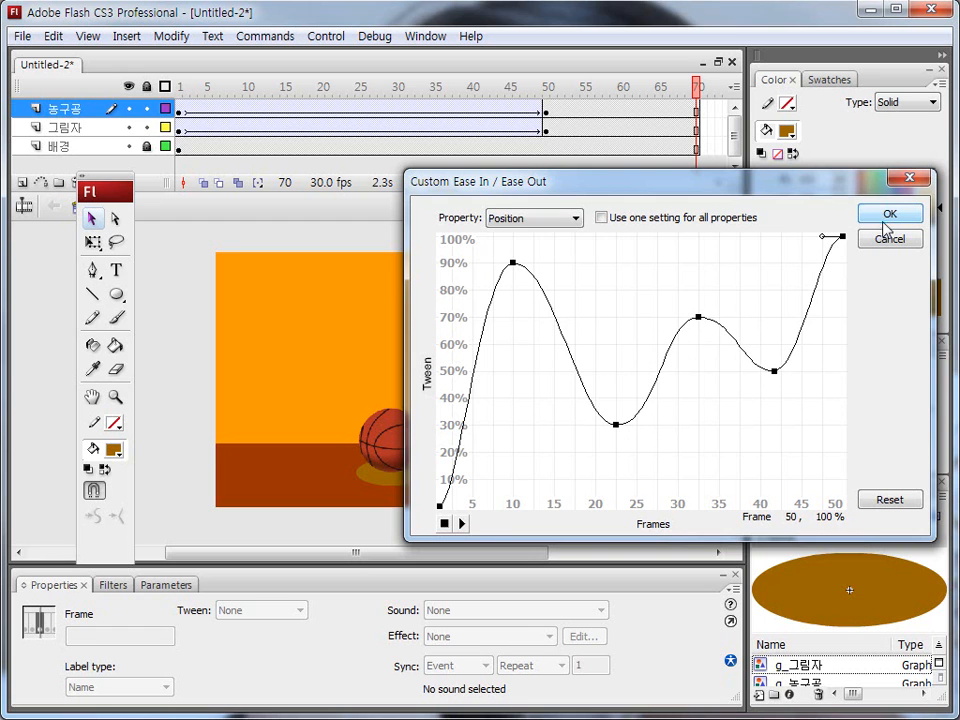
pyautogui.click(464, 523)
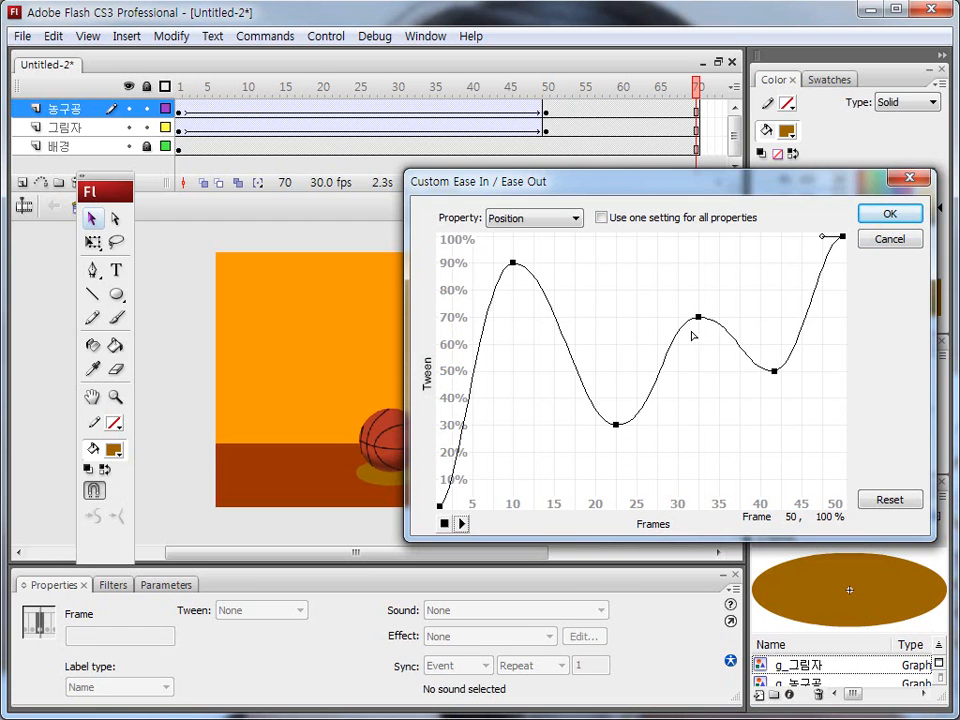
# Raise the curve's second peak to 80% and its first peak at frame 10 to 100%, and preview the motion.
pyautogui.moveTo(699, 318); pyautogui.dragTo(697, 291)
pyautogui.moveTo(513, 264); pyautogui.dragTo(514, 241)
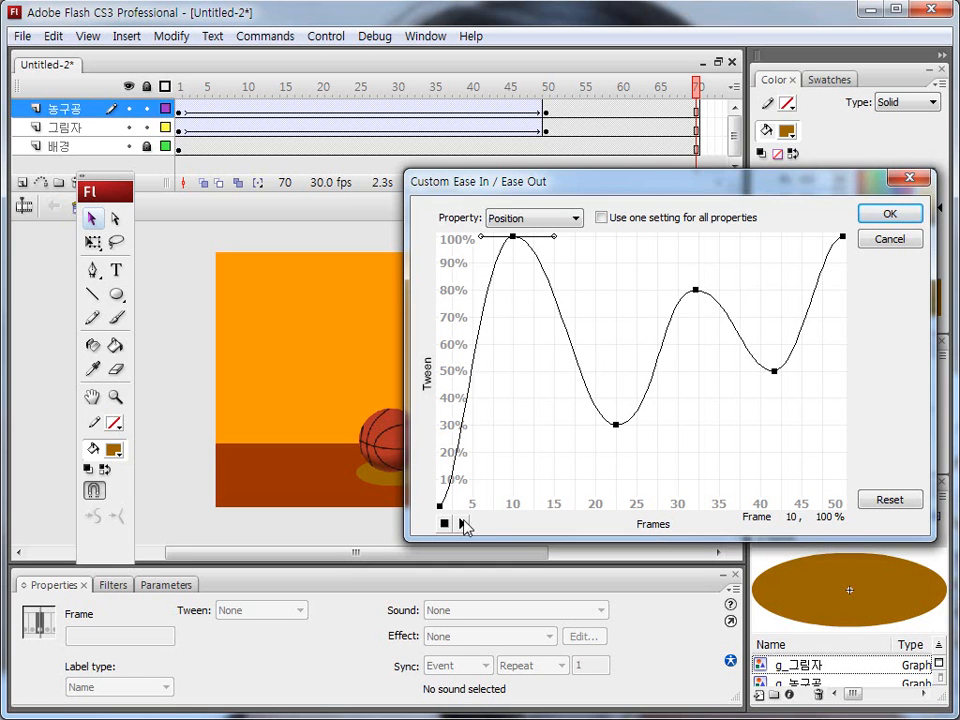
pyautogui.click(461, 522)
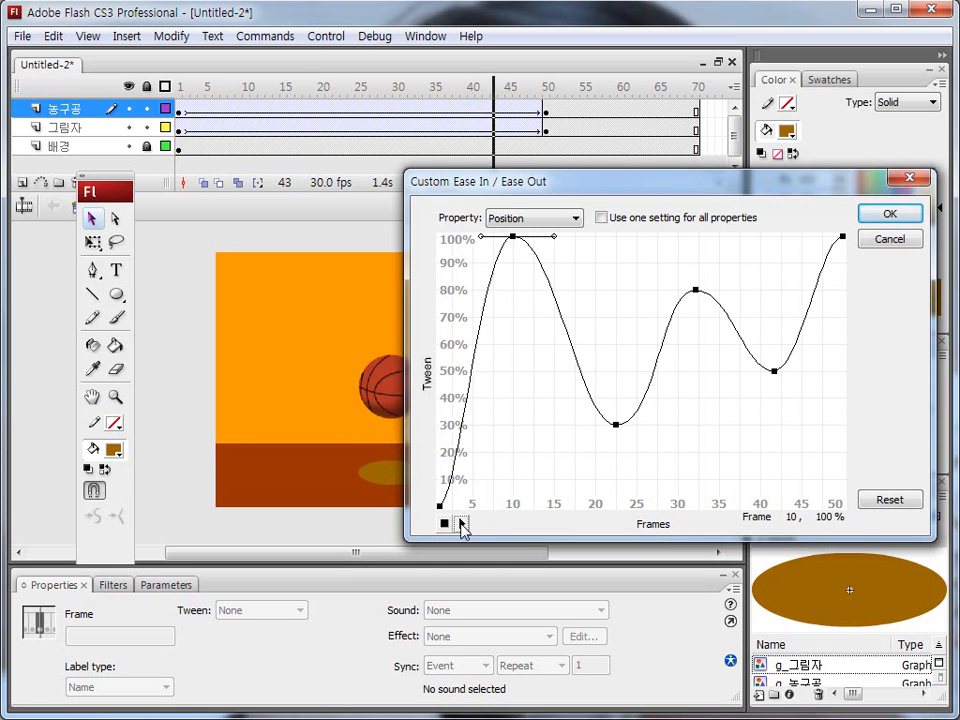
# Raise the first dip at frame 22.5 to about 35% and the peak at frame 32.5 to 100%, and preview the bounce.
pyautogui.moveTo(618, 431); pyautogui.dragTo(626, 419)
pyautogui.moveTo(698, 293); pyautogui.dragTo(701, 241)
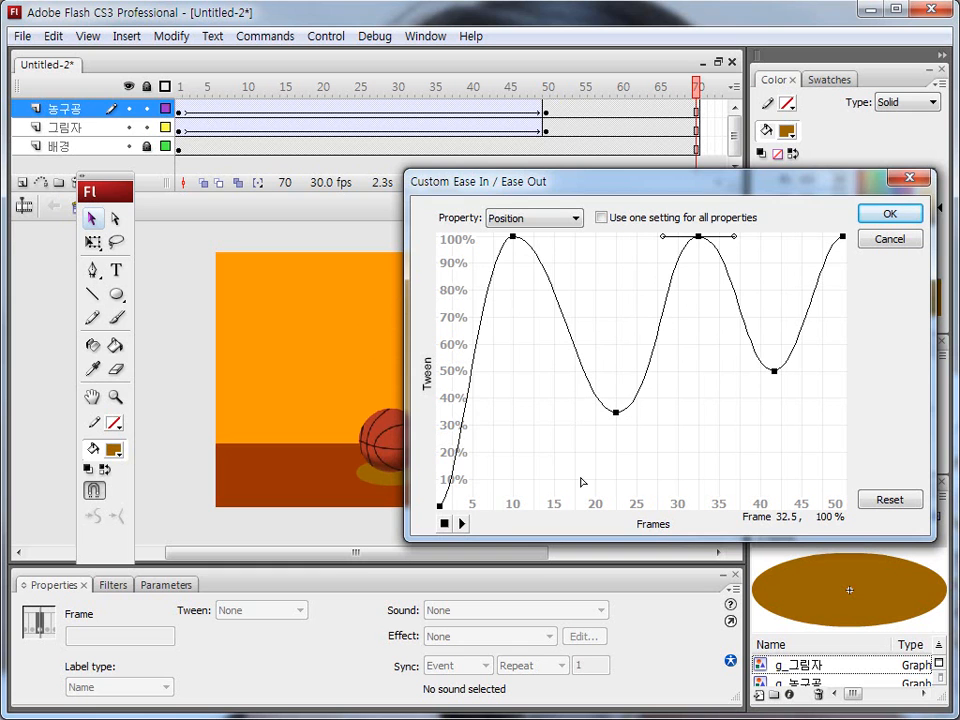
pyautogui.click(461, 523)
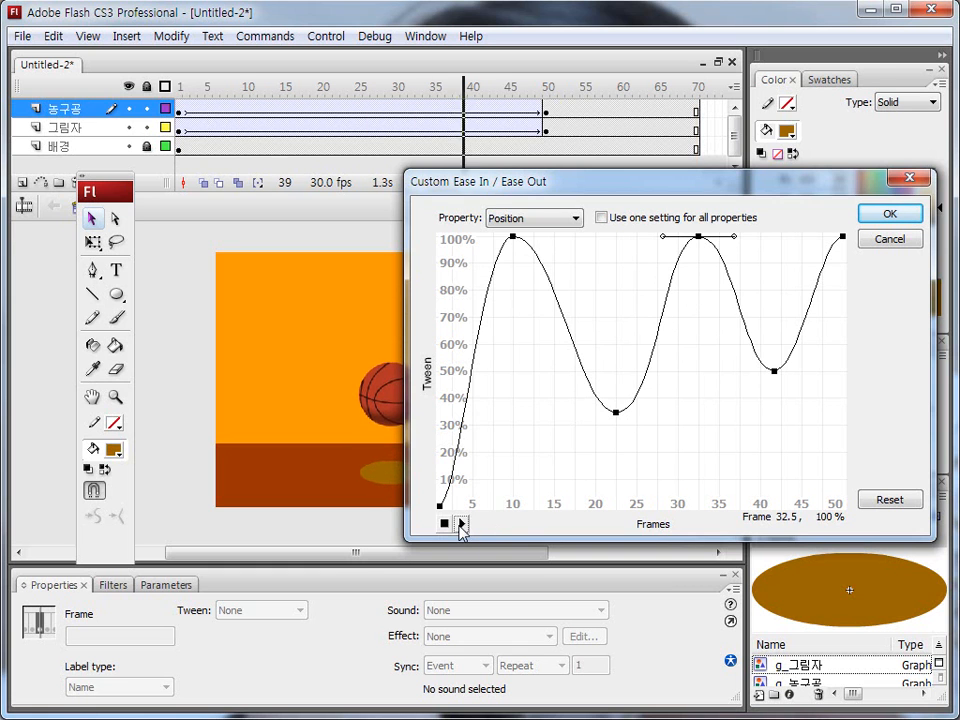
pyautogui.hotkey('ctrl', 'shift', 'd')
pyautogui.moveTo(446, 517)
pyautogui.mouseDown()
pyautogui.moveTo(428, 495)
pyautogui.moveTo(447, 513)
pyautogui.mouseUp()
pyautogui.moveTo(530, 240)
pyautogui.mouseDown()
pyautogui.moveTo(519, 247)
pyautogui.moveTo(524, 240)
pyautogui.mouseUp()
pyautogui.moveTo(624, 420)
pyautogui.mouseDown()
pyautogui.moveTo(605, 397)
pyautogui.moveTo(628, 421)
pyautogui.mouseUp()
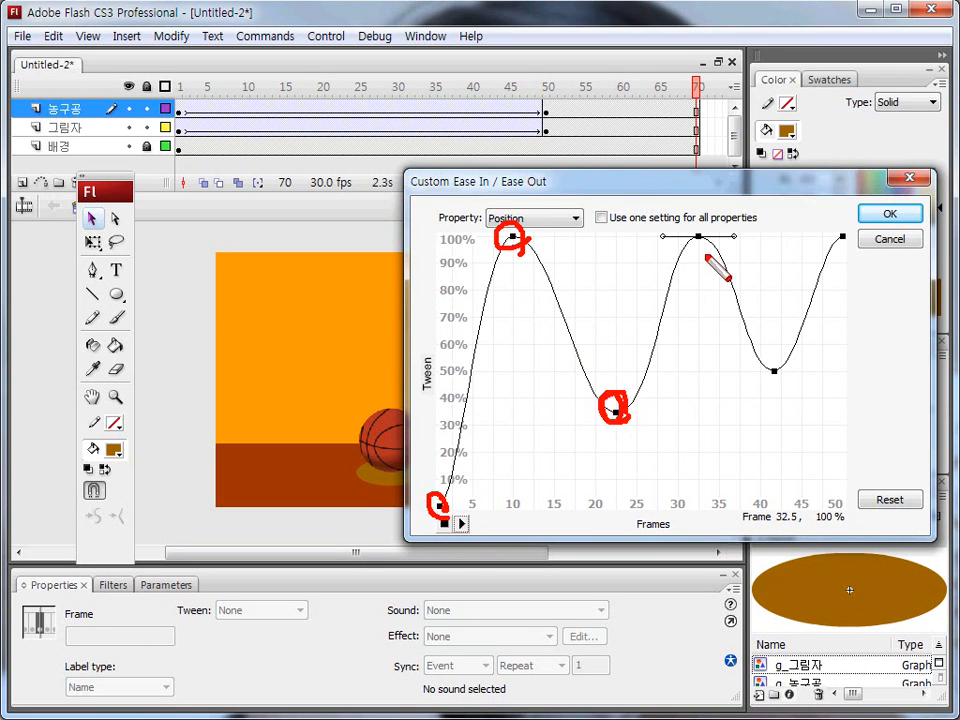
pyautogui.moveTo(710, 246); pyautogui.dragTo(713, 238)
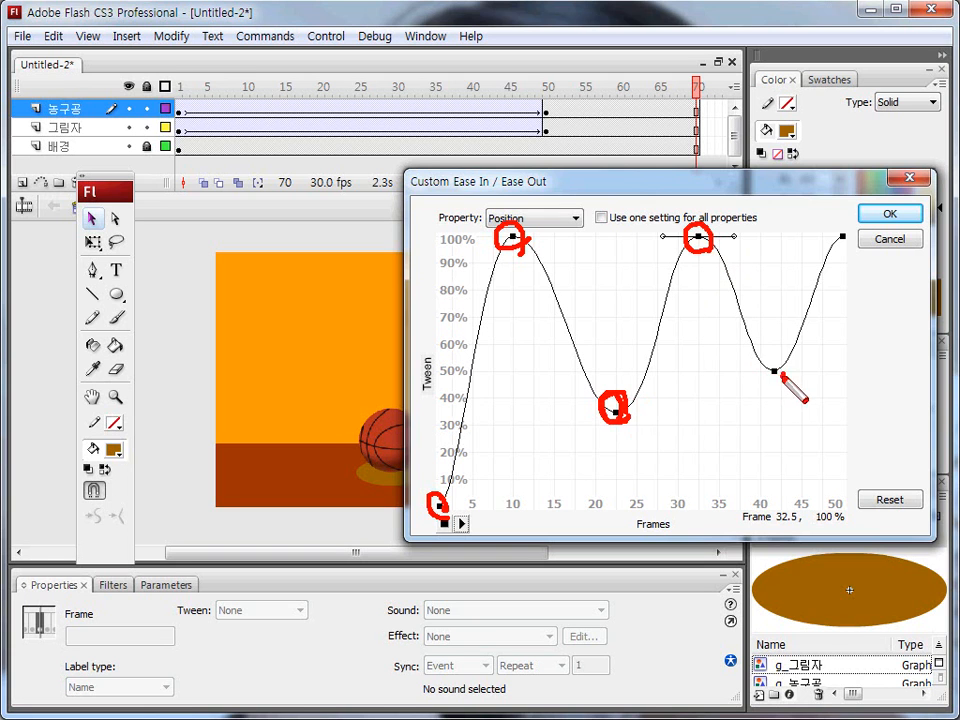
pyautogui.moveTo(783, 376); pyautogui.dragTo(778, 368)
pyautogui.moveTo(850, 254); pyautogui.dragTo(856, 236)
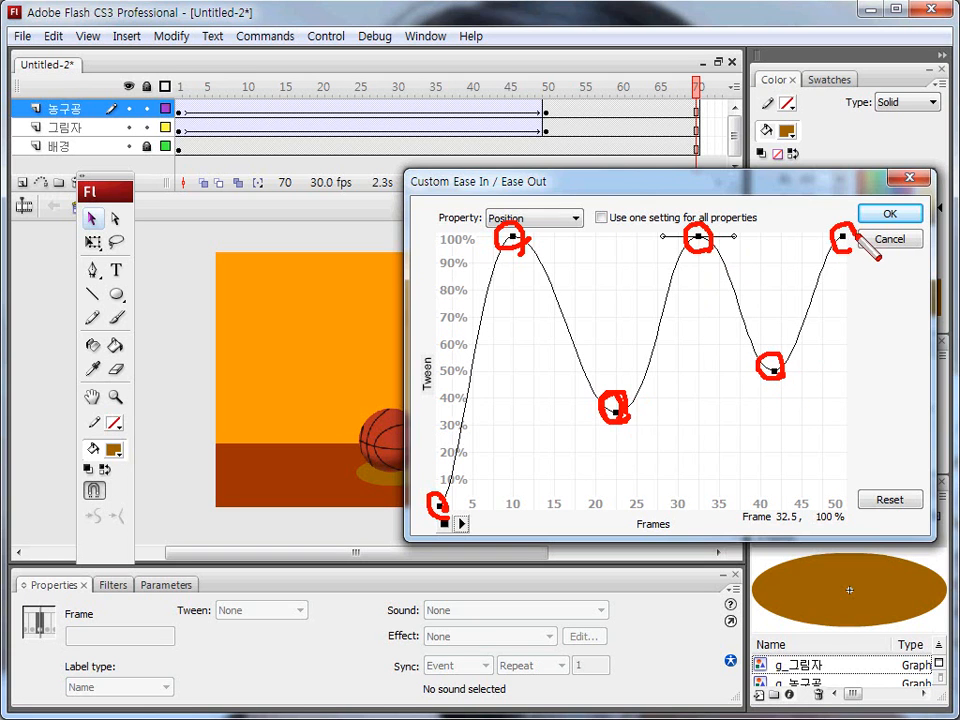
pyautogui.moveTo(470, 234); pyautogui.dragTo(840, 245)
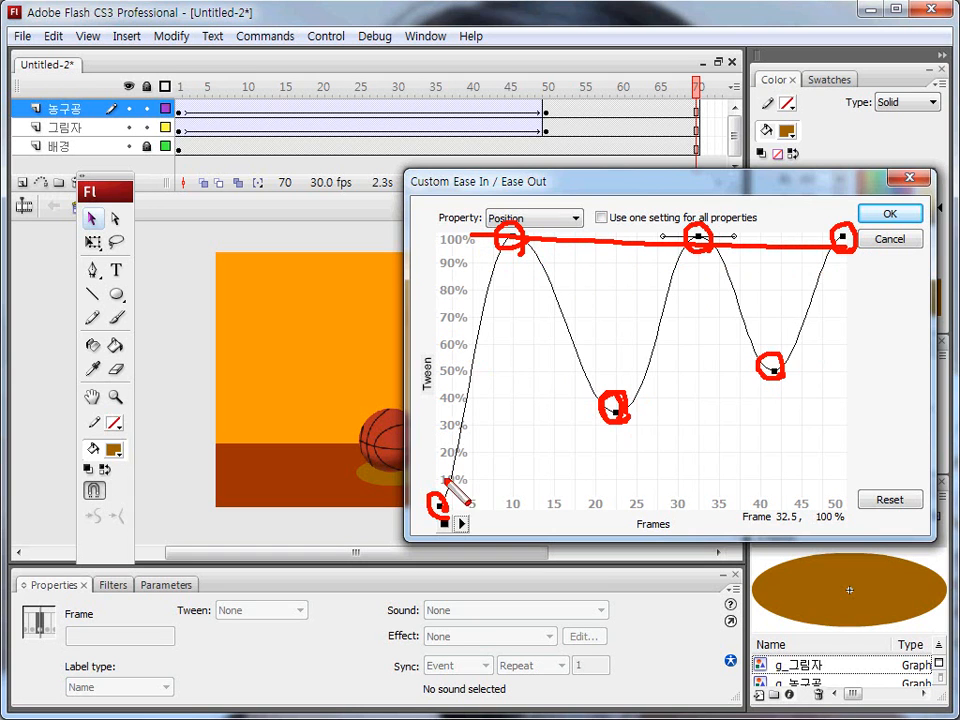
pyautogui.moveTo(410, 508); pyautogui.dragTo(787, 503)
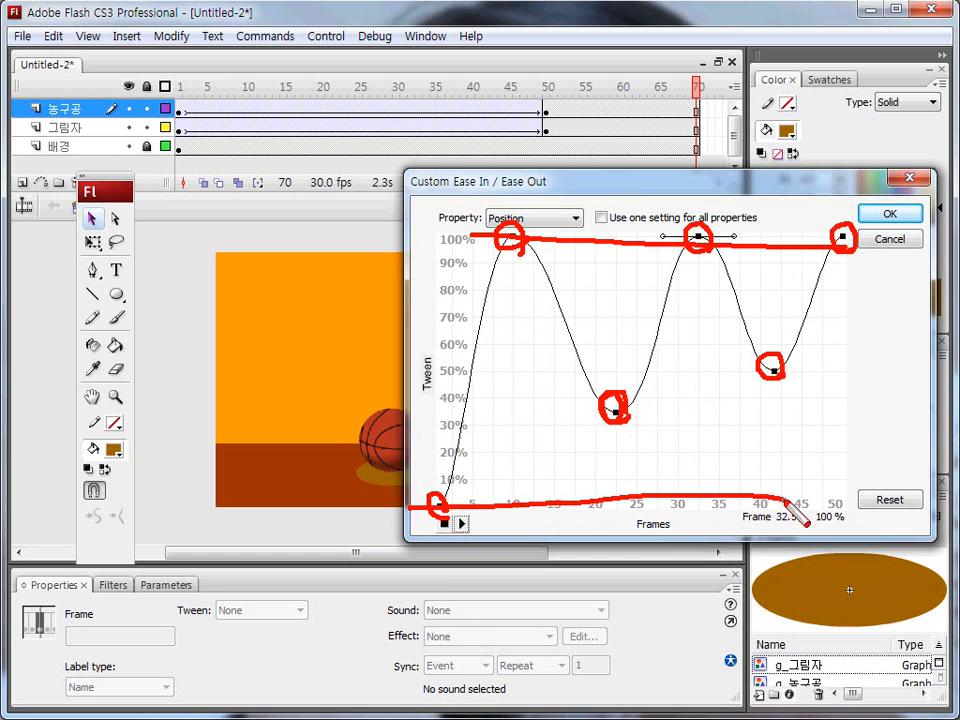
pyautogui.moveTo(616, 411); pyautogui.dragTo(838, 423)
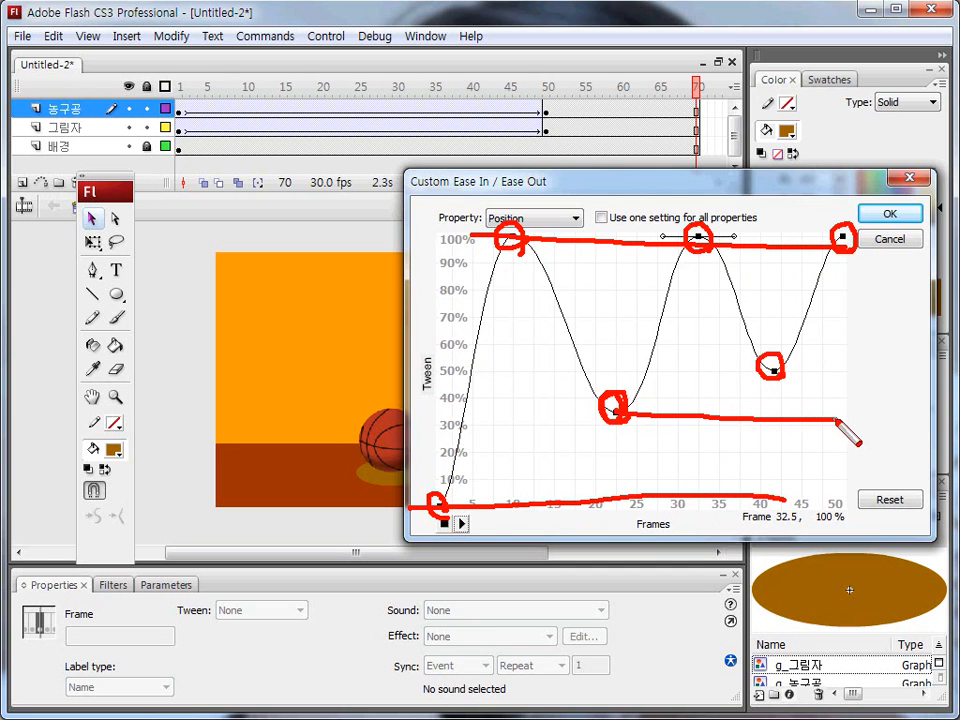
pyautogui.moveTo(770, 372); pyautogui.dragTo(890, 369)
pyautogui.press('Escape')
# Raise the ball curve's second dip to frame 42, 58%, then apply the position easing and play the animation.
pyautogui.moveTo(775, 378); pyautogui.dragTo(779, 354)
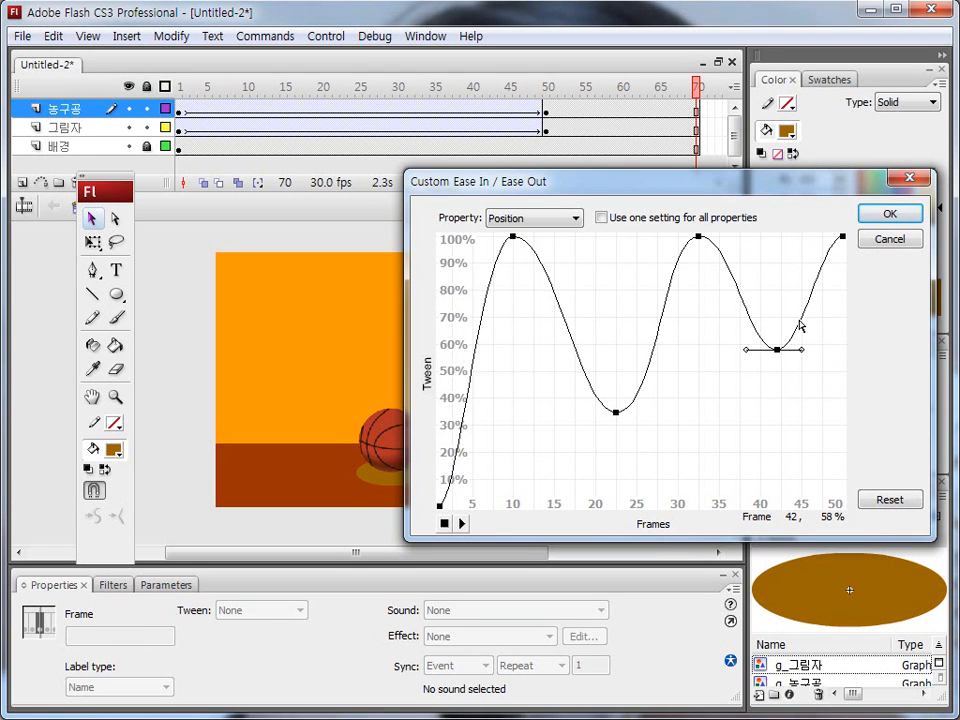
pyautogui.click(880, 215)
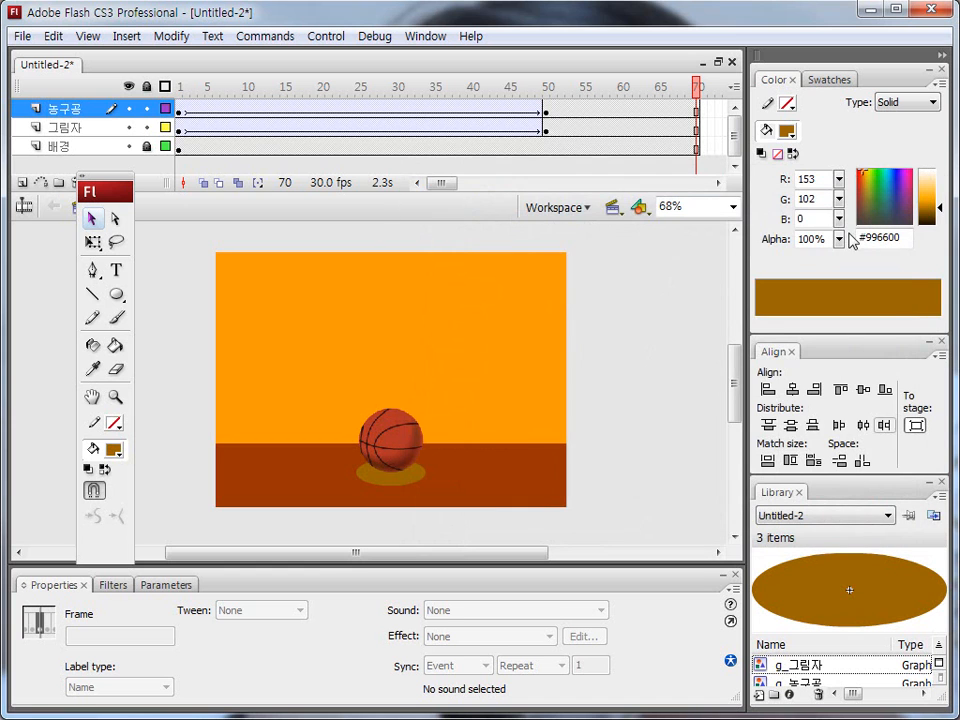
pyautogui.press('Return')
# Open the custom easing of the shadow layer's tween at frame 1 and switch to a separate curve for the Scale property.
pyautogui.click(180, 129)
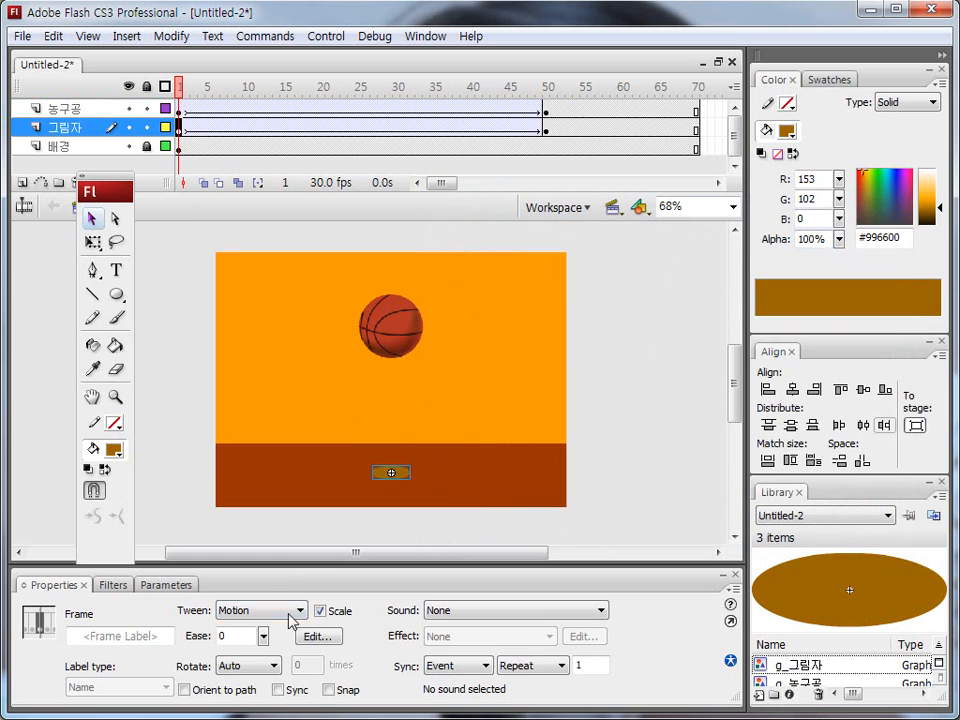
pyautogui.click(313, 637)
pyautogui.moveTo(583, 303); pyautogui.dragTo(520, 212)
pyautogui.click(628, 240)
pyautogui.click(601, 241)
pyautogui.click(557, 285)
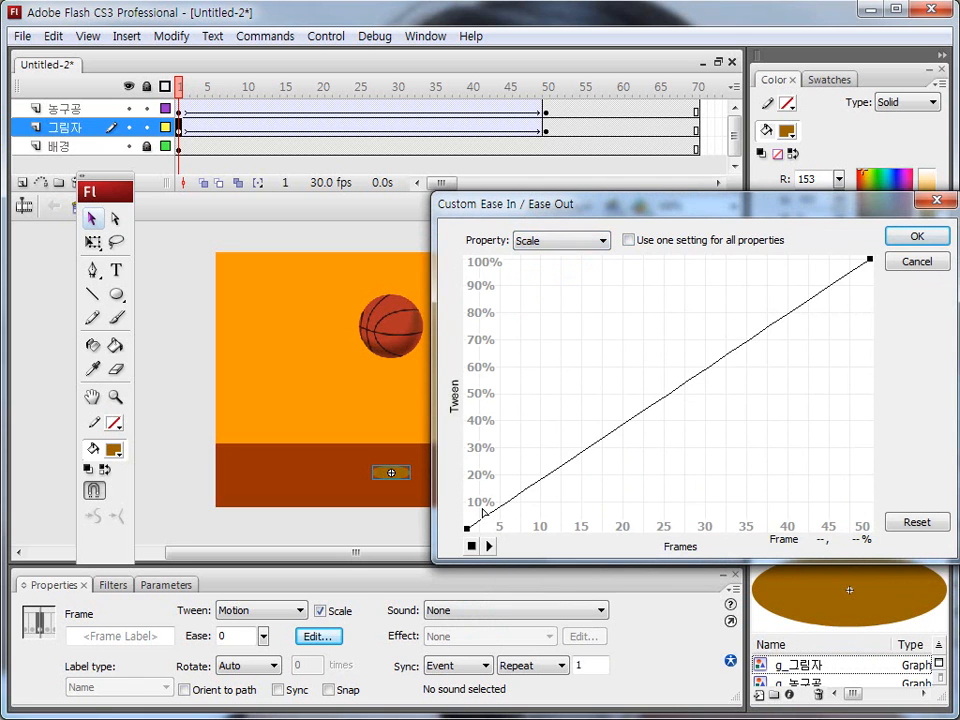
# Shape the shadow's scale curve with a first peak at frame 10, 100%, and a dip at frame 20, 30%.
pyautogui.moveTo(525, 494); pyautogui.dragTo(525, 265)
pyautogui.click(596, 268)
pyautogui.click(518, 261)
pyautogui.moveTo(508, 267); pyautogui.dragTo(542, 261)
pyautogui.moveTo(623, 268); pyautogui.dragTo(624, 450)
pyautogui.moveTo(712, 466); pyautogui.dragTo(665, 447)
# Add a second peak at frame 32.5, 80%, and a second dip at frame 42.5, 48.6%, and preview the shadow.
pyautogui.moveTo(699, 407); pyautogui.dragTo(728, 315)
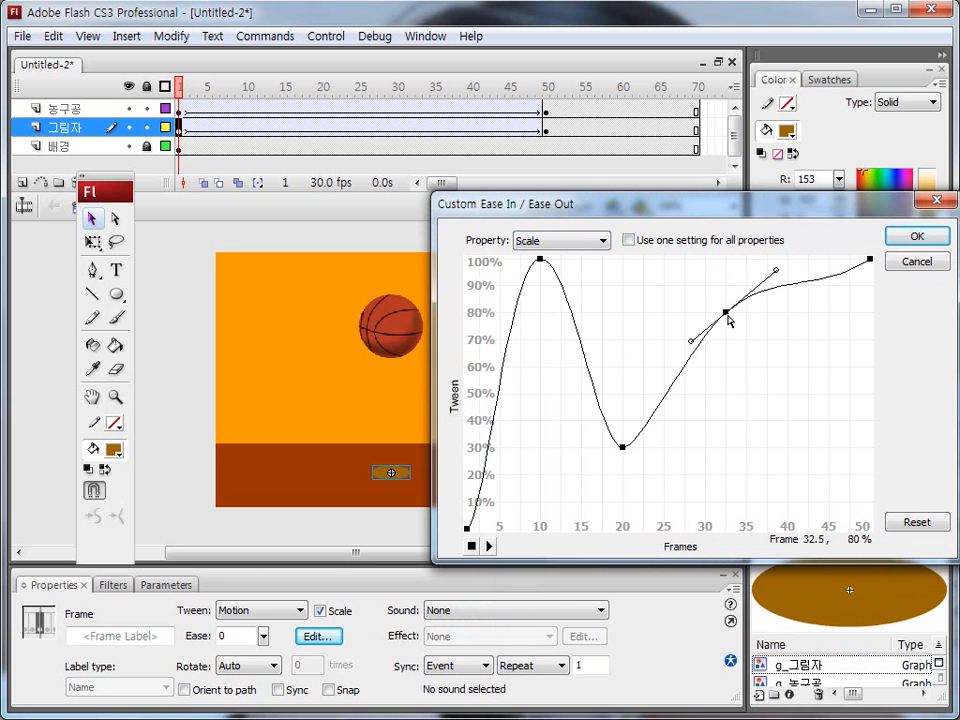
pyautogui.moveTo(776, 276); pyautogui.dragTo(783, 397)
pyautogui.click(490, 546)
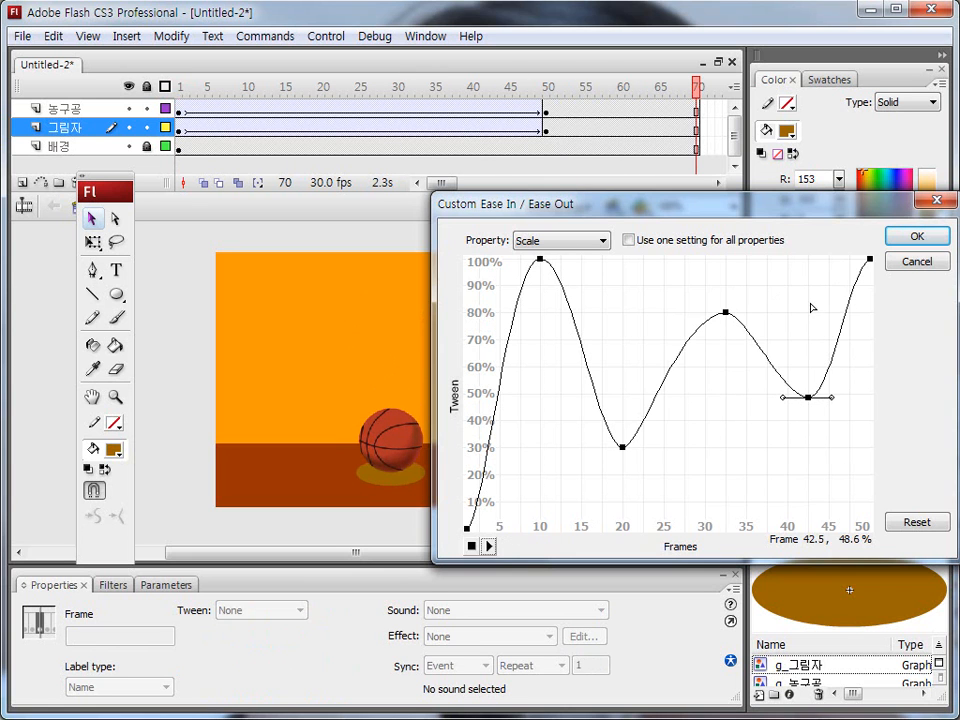
pyautogui.moveTo(464, 532)
pyautogui.mouseDown()
pyautogui.moveTo(500, 312)
pyautogui.moveTo(540, 256)
pyautogui.moveTo(609, 433)
pyautogui.moveTo(651, 432)
pyautogui.moveTo(705, 323)
pyautogui.moveTo(754, 325)
pyautogui.moveTo(784, 382)
pyautogui.moveTo(812, 393)
pyautogui.moveTo(874, 262)
pyautogui.mouseUp()
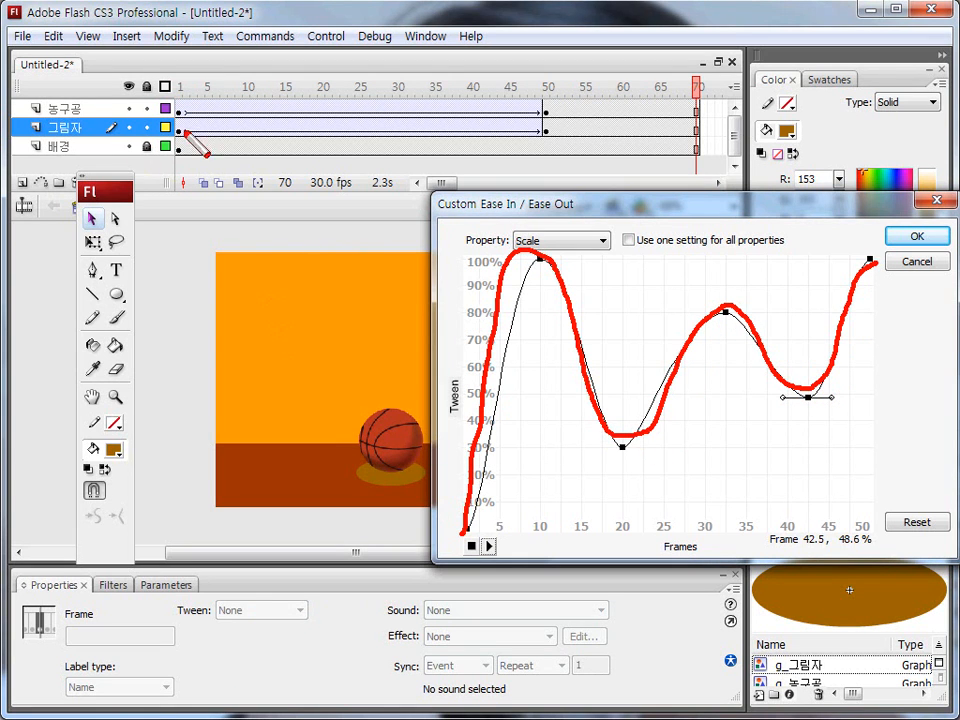
pyautogui.moveTo(189, 118); pyautogui.dragTo(194, 104)
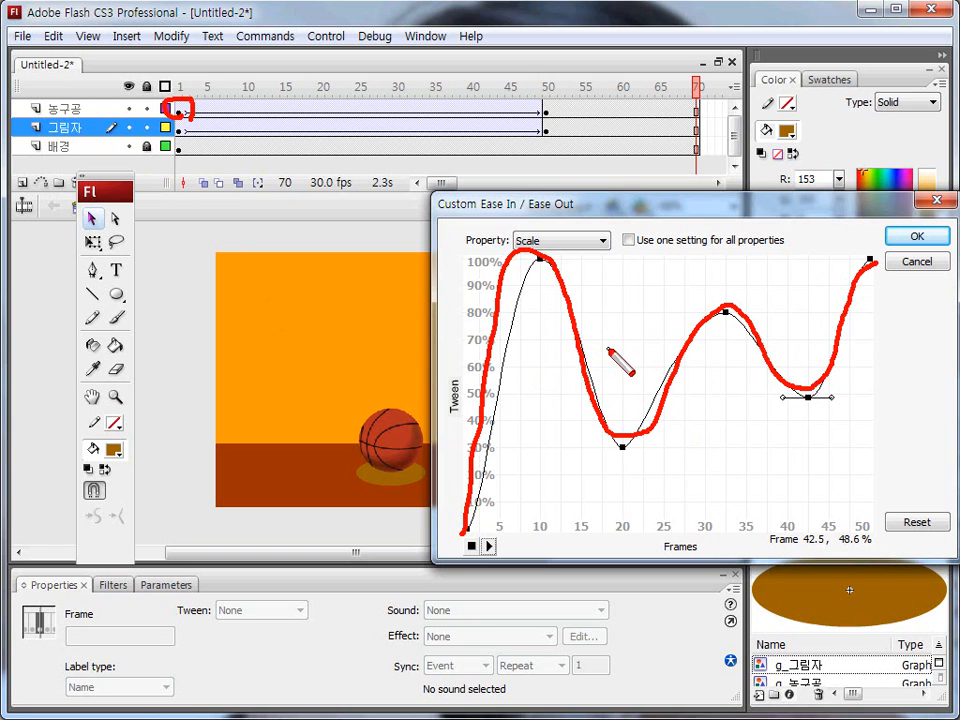
pyautogui.moveTo(466, 533)
pyautogui.mouseDown()
pyautogui.moveTo(491, 470)
pyautogui.moveTo(515, 320)
pyautogui.moveTo(560, 276)
pyautogui.moveTo(611, 435)
pyautogui.moveTo(669, 418)
pyautogui.moveTo(739, 306)
pyautogui.moveTo(783, 374)
pyautogui.moveTo(840, 365)
pyautogui.moveTo(872, 252)
pyautogui.mouseUp()
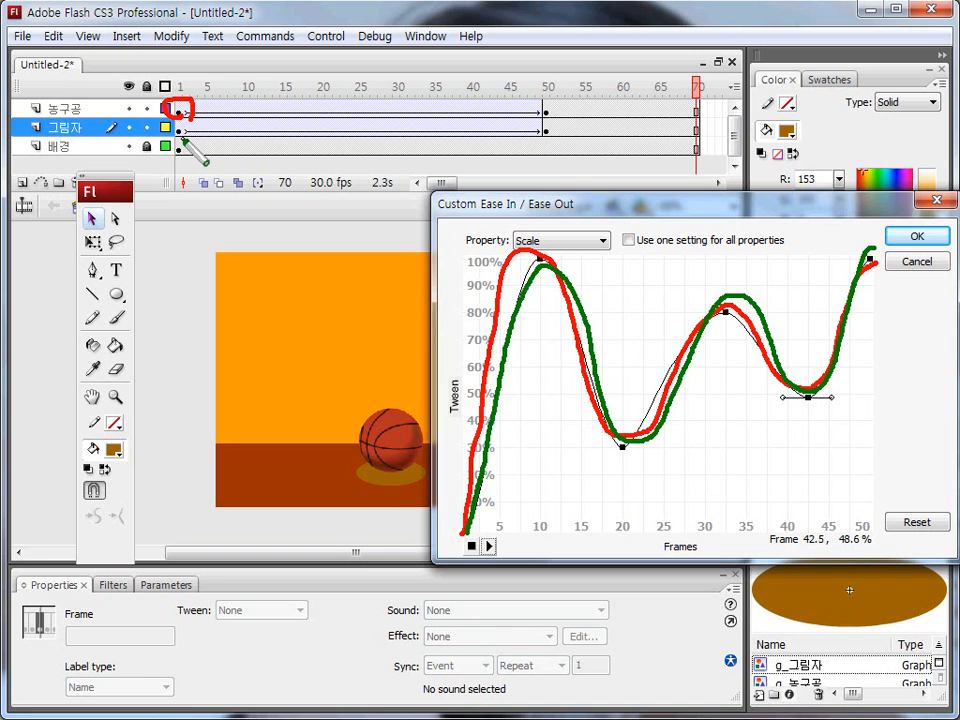
pyautogui.press('Escape')
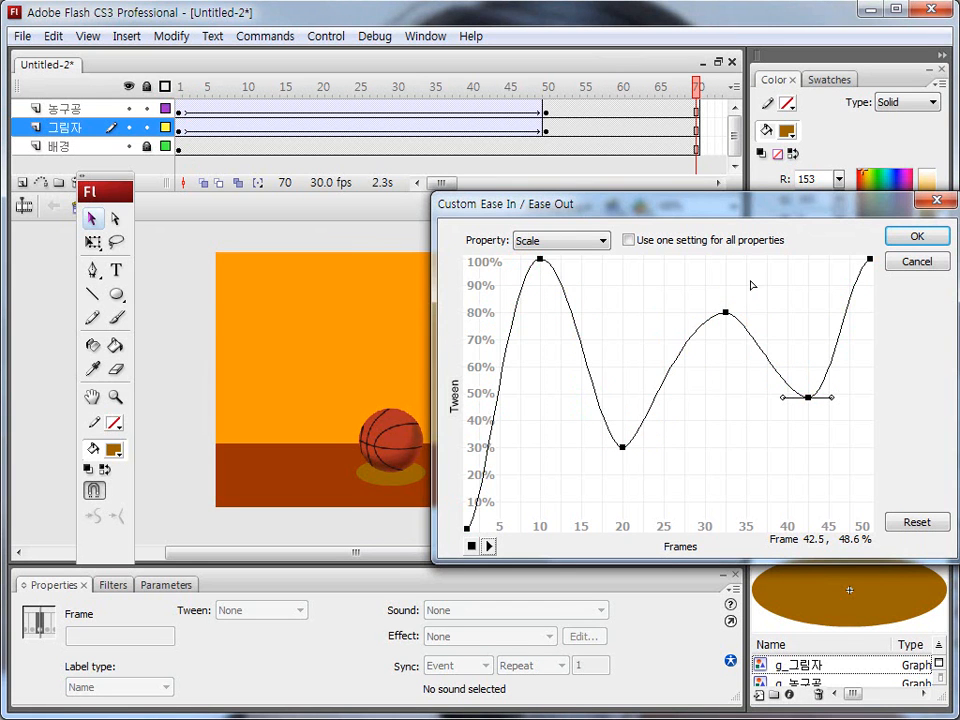
# Move the scale curve's second peak to frame 30.9, 80%, and its second dip to frame 40.
pyautogui.moveTo(766, 210); pyautogui.dragTo(680, 210)
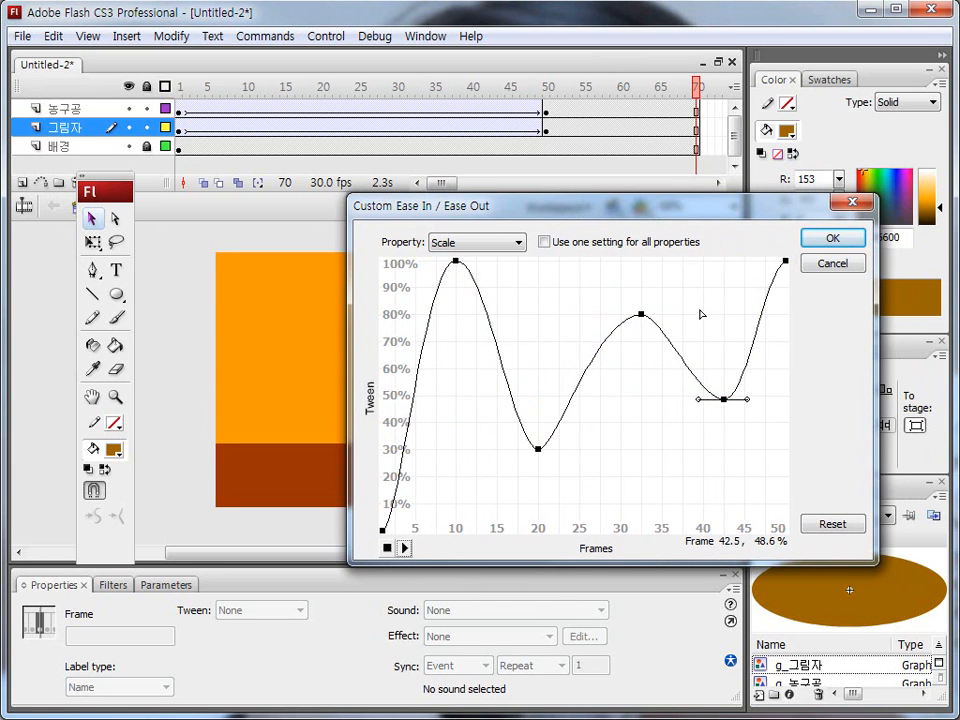
pyautogui.moveTo(641, 316); pyautogui.dragTo(628, 316)
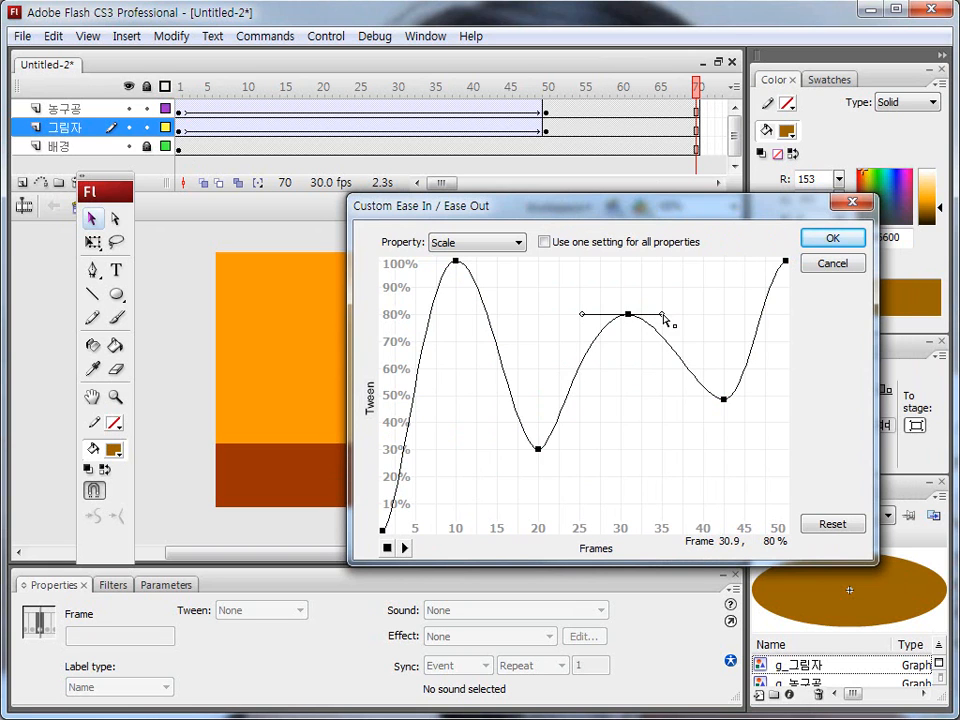
pyautogui.moveTo(724, 399); pyautogui.dragTo(703, 400)
# Adjust the scale curve around the first dip at frame 20, then apply the easing and play the animation.
pyautogui.click(457, 262)
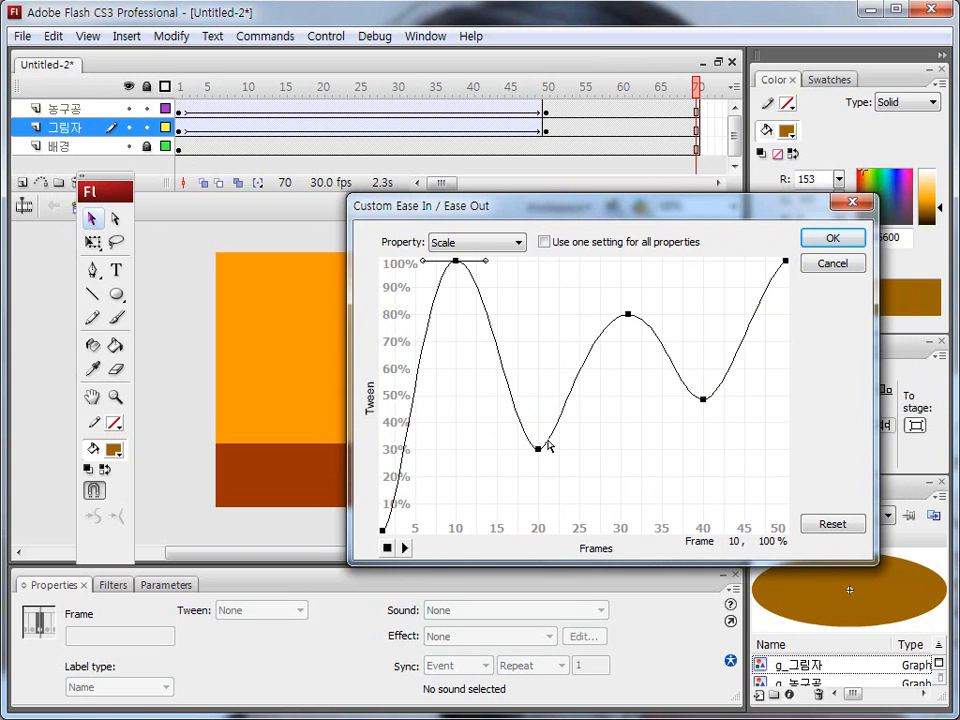
pyautogui.click(537, 451)
pyautogui.moveTo(550, 449); pyautogui.dragTo(498, 451)
pyautogui.moveTo(770, 212)
pyautogui.mouseDown()
pyautogui.moveTo(754, 268)
pyautogui.moveTo(757, 220)
pyautogui.mouseUp()
pyautogui.click(819, 247)
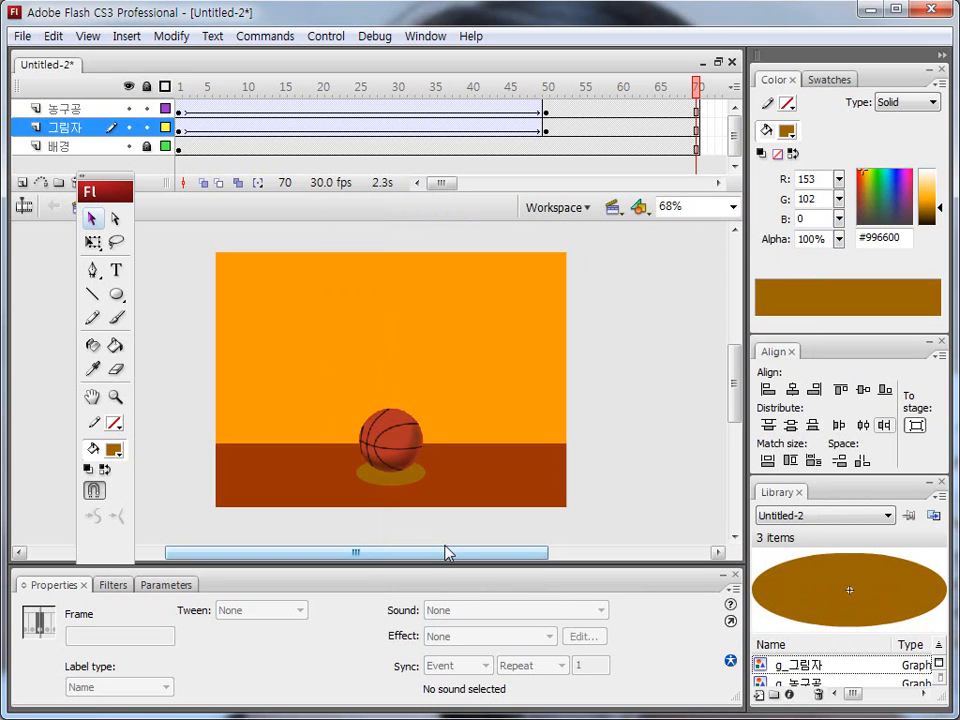
pyautogui.press('Return')
pyautogui.press('Return')
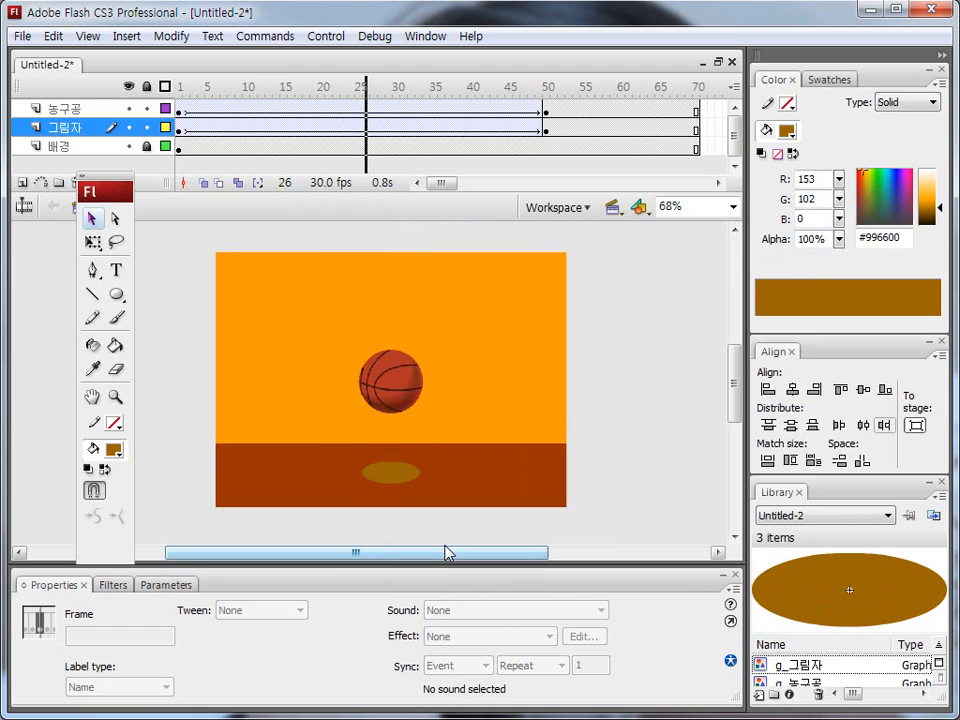